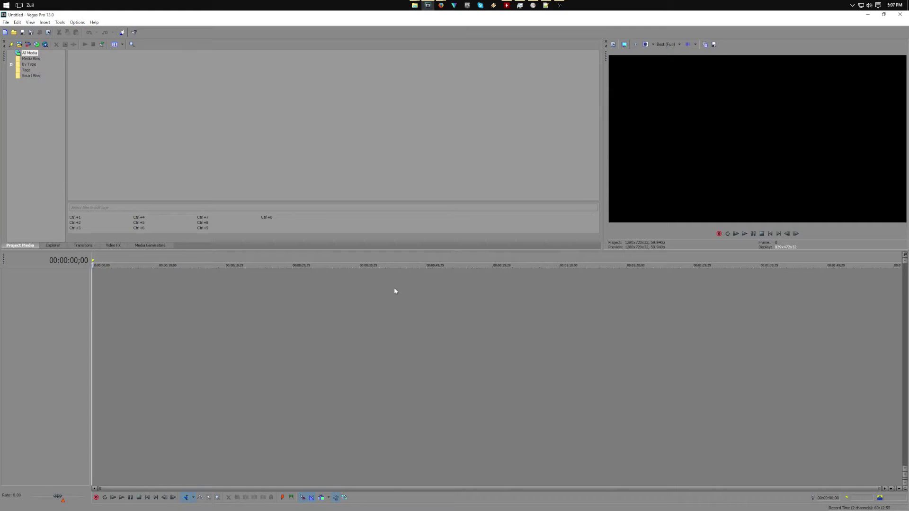
Select both AVI recordings in the Captures folder and drag them into the Vegas project media
{"action": "key", "text": "alt"}
{"action": "mouse_move", "coordinate": [415, 5]}
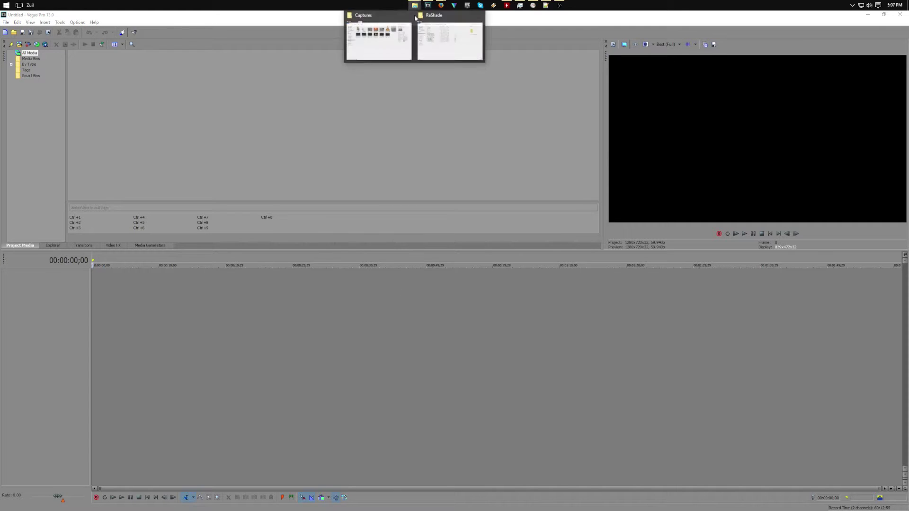
{"action": "left_click", "coordinate": [378, 35]}
{"action": "left_click", "coordinate": [584, 143], "text": "ctrl"}
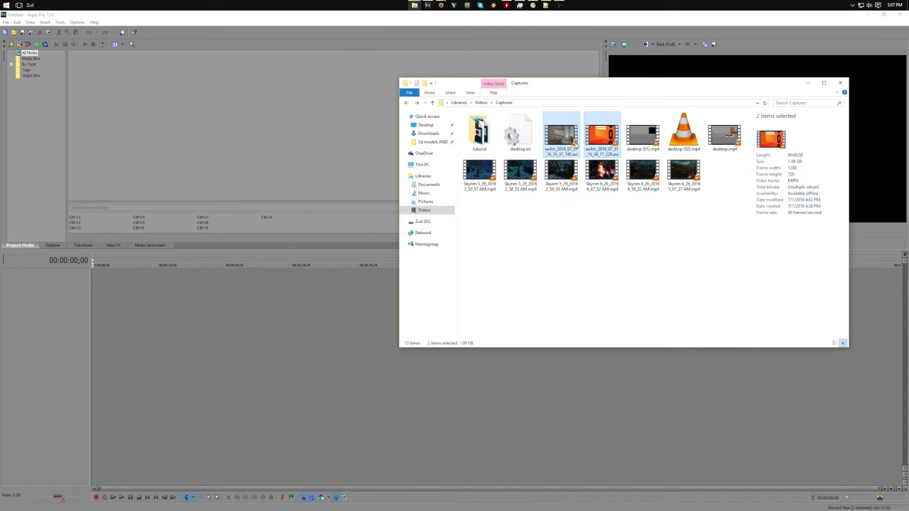
{"action": "left_click_drag", "start_coordinate": [576, 146], "coordinate": [232, 302]}
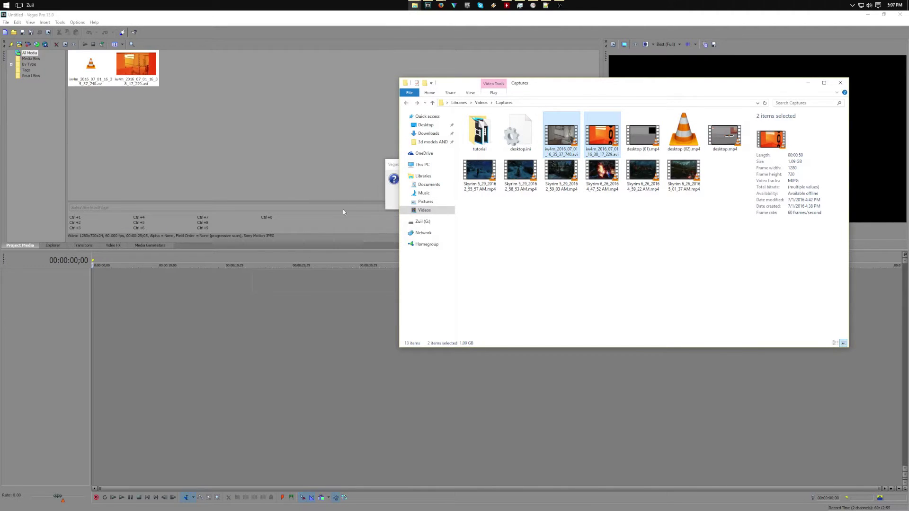
{"action": "left_click", "coordinate": [392, 210]}
Keep the current project settings and stack the depth-map clip on track 1 above the colour clip on track 2
{"action": "left_click", "coordinate": [507, 202]}
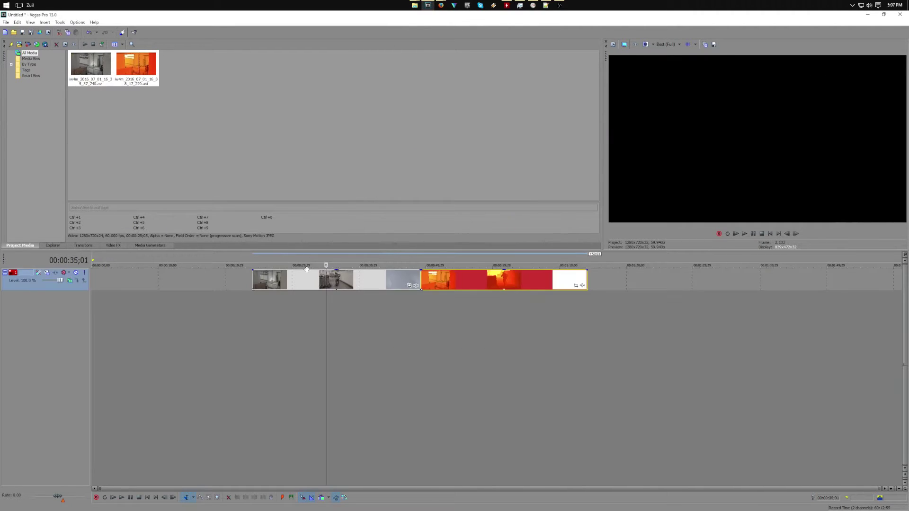
{"action": "left_click", "coordinate": [283, 282]}
{"action": "left_click_drag", "start_coordinate": [318, 286], "coordinate": [299, 305]}
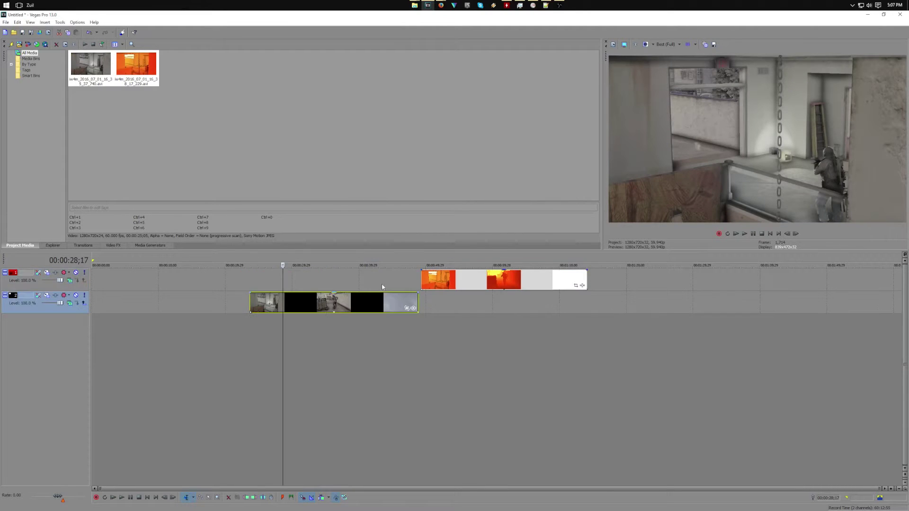
{"action": "left_click_drag", "start_coordinate": [471, 277], "coordinate": [336, 284]}
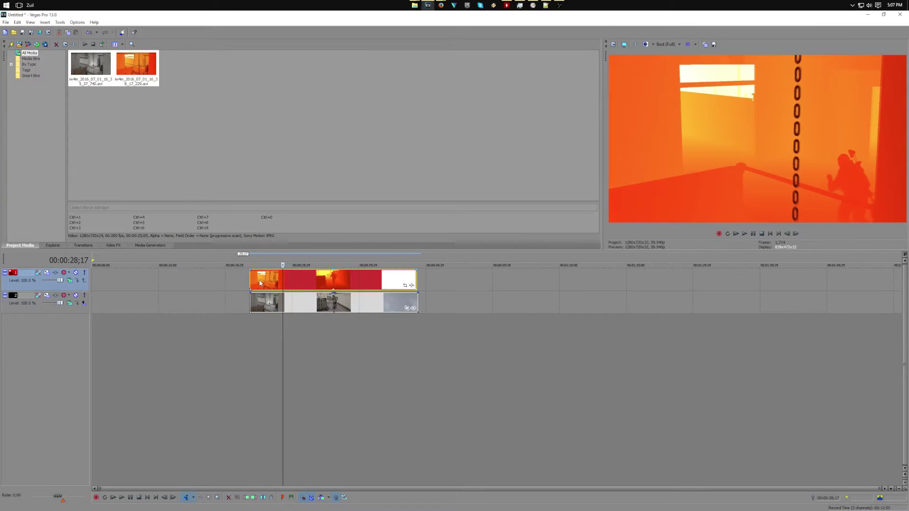
Scrub through the clips and park the playhead at 00:00:28;09 for a cut
{"action": "left_click", "coordinate": [260, 283]}
{"action": "scroll", "coordinate": [405, 265], "scroll_direction": "up", "scroll_amount": 3}
{"action": "scroll", "coordinate": [465, 291], "scroll_direction": "down", "scroll_amount": 3}
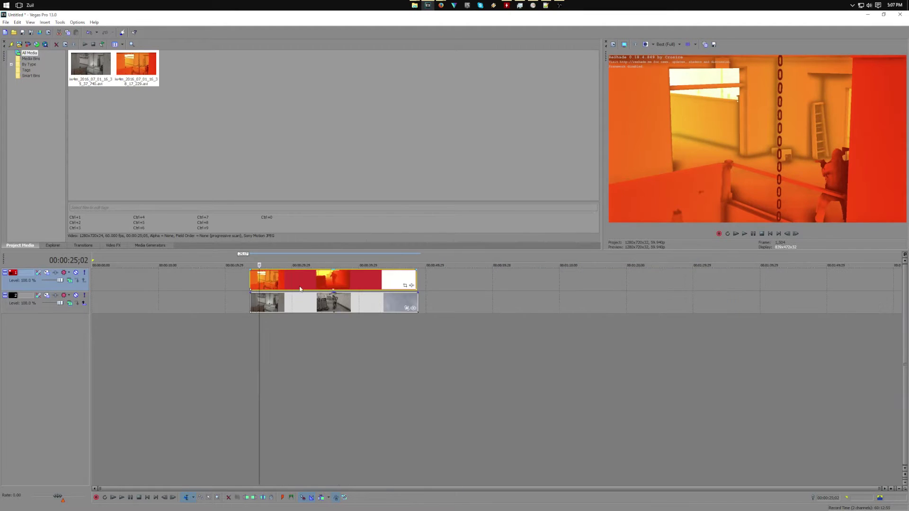
{"action": "left_click", "coordinate": [280, 279]}
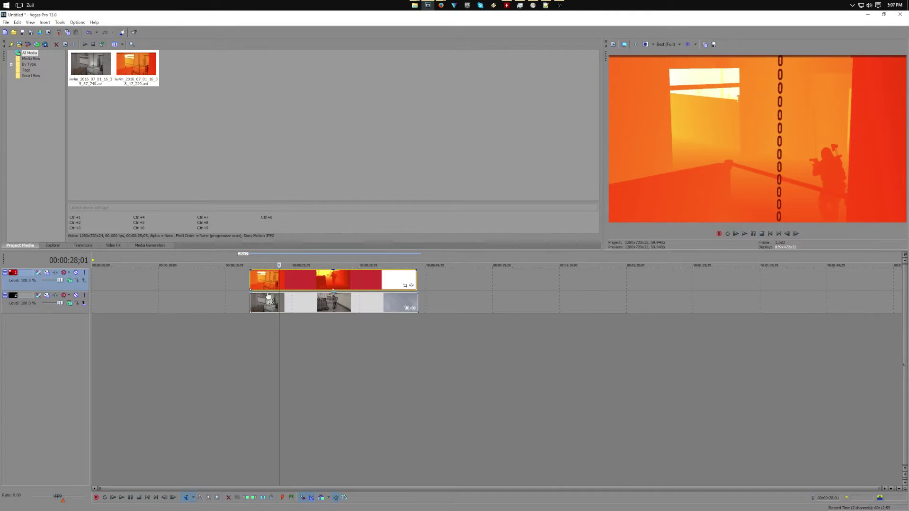
{"action": "scroll", "coordinate": [482, 273], "scroll_direction": "up", "scroll_amount": 5}
{"action": "left_click", "coordinate": [498, 281]}
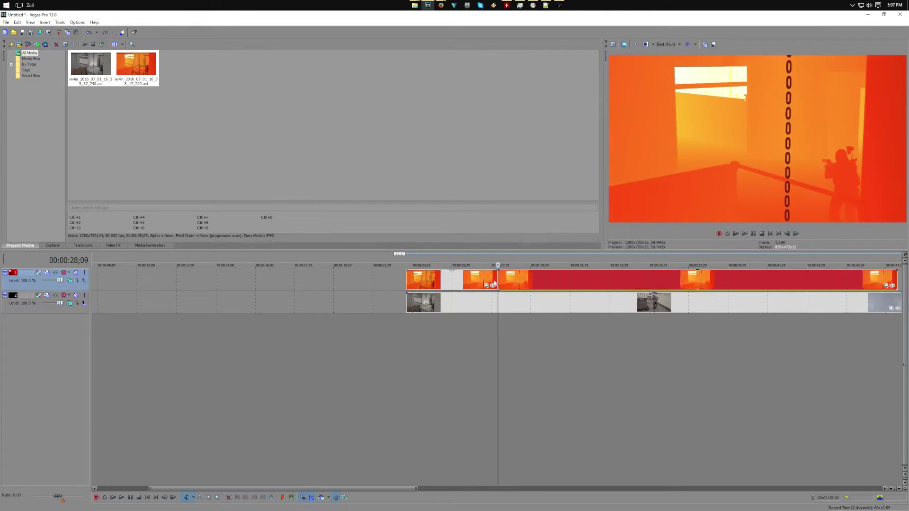
Split the depth-map clip at the playhead, delete its first part, realign the colour clip, and set depth opacity to 17%
{"action": "key", "text": "s"}
{"action": "key", "text": "Delete"}
{"action": "left_click_drag", "start_coordinate": [499, 306], "coordinate": [416, 305]}
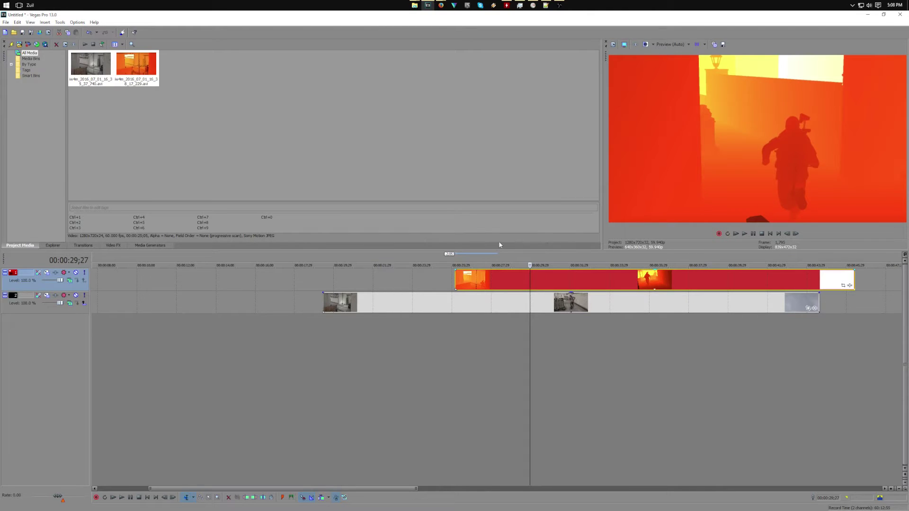
{"action": "left_click_drag", "start_coordinate": [478, 271], "coordinate": [478, 289]}
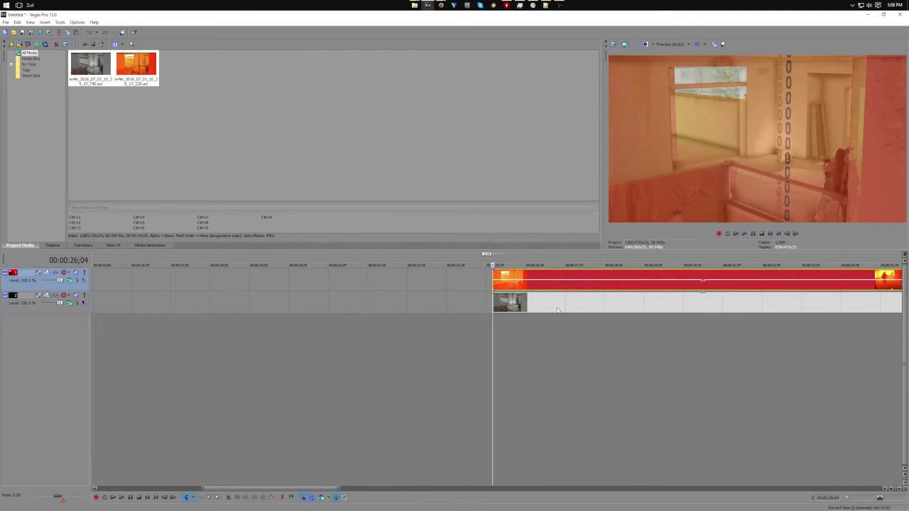
Trim the depth-map clip's start later and slide the colour clip back and forth to find the sync point
{"action": "left_click_drag", "start_coordinate": [573, 303], "coordinate": [564, 302]}
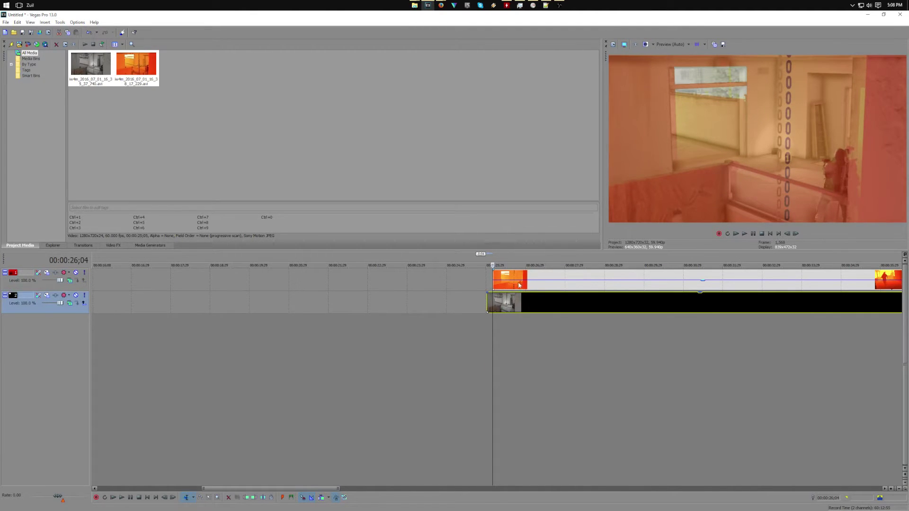
{"action": "mouse_move", "coordinate": [493, 284]}
{"action": "left_mouse_down"}
{"action": "mouse_move", "coordinate": [524, 284]}
{"action": "mouse_move", "coordinate": [511, 285]}
{"action": "left_mouse_up"}
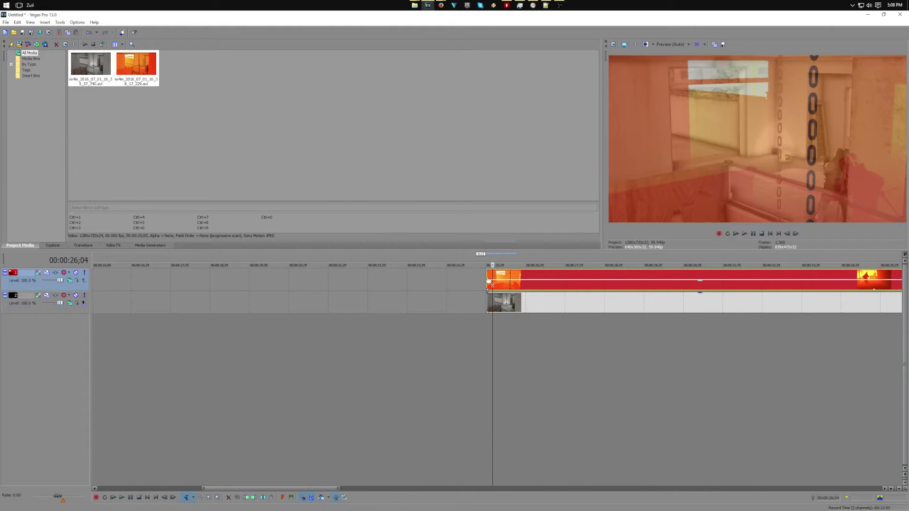
{"action": "left_click", "coordinate": [487, 332]}
{"action": "left_click", "coordinate": [555, 303]}
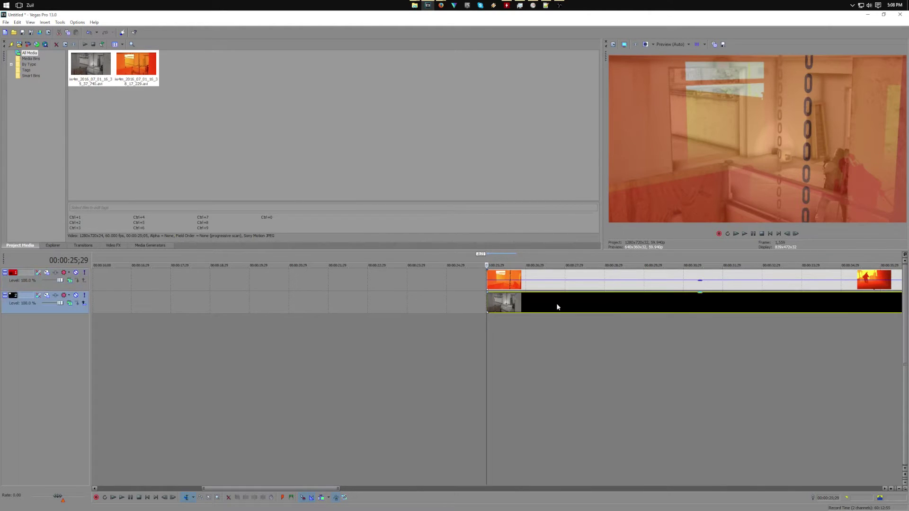
{"action": "left_click_drag", "start_coordinate": [556, 307], "coordinate": [366, 288]}
{"action": "left_click_drag", "start_coordinate": [422, 281], "coordinate": [447, 302]}
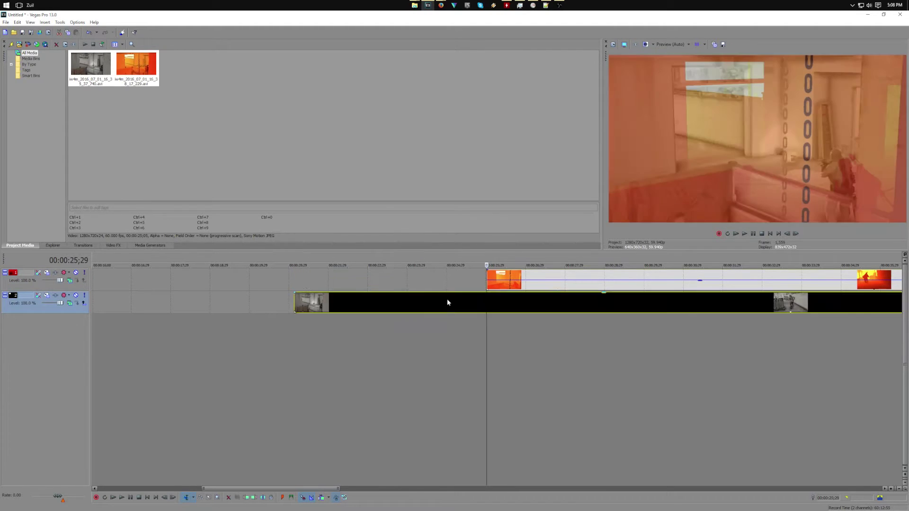
{"action": "left_click_drag", "start_coordinate": [577, 311], "coordinate": [554, 313]}
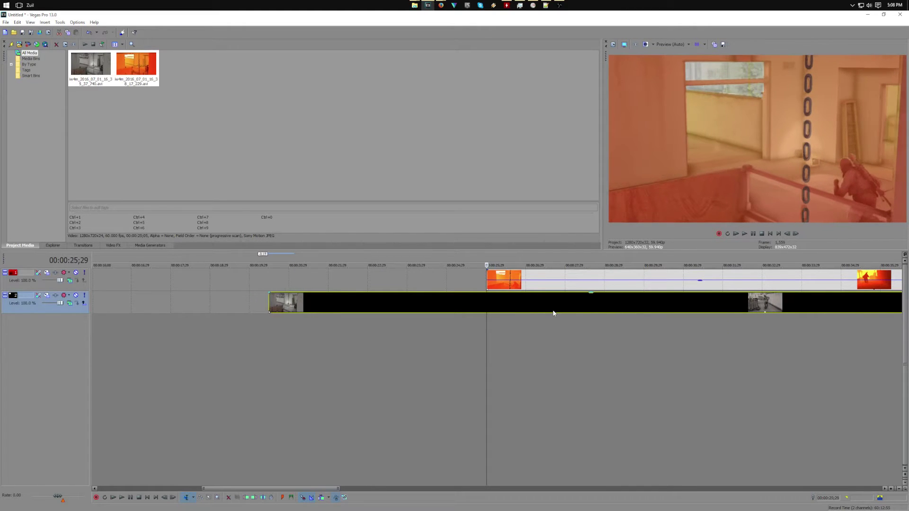
{"action": "scroll", "coordinate": [523, 299], "scroll_direction": "up", "scroll_amount": 5}
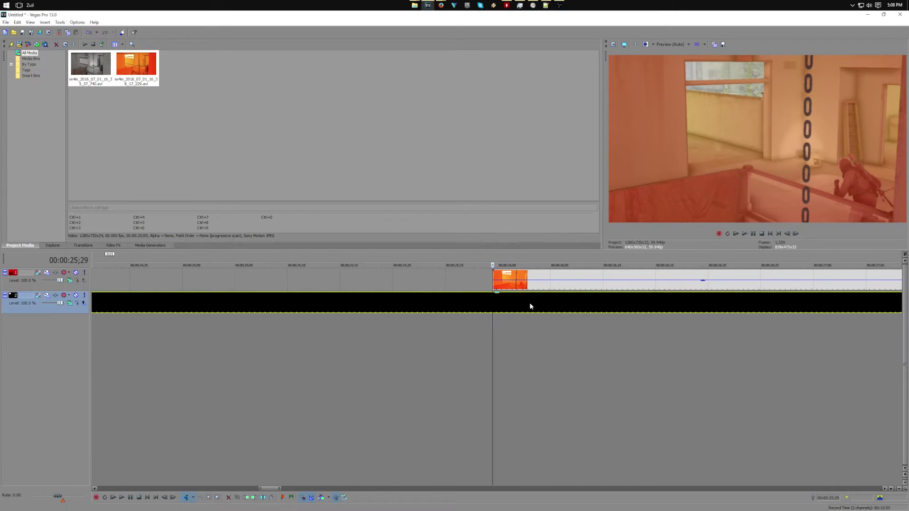
{"action": "scroll", "coordinate": [537, 302], "scroll_direction": "down", "scroll_amount": 8}
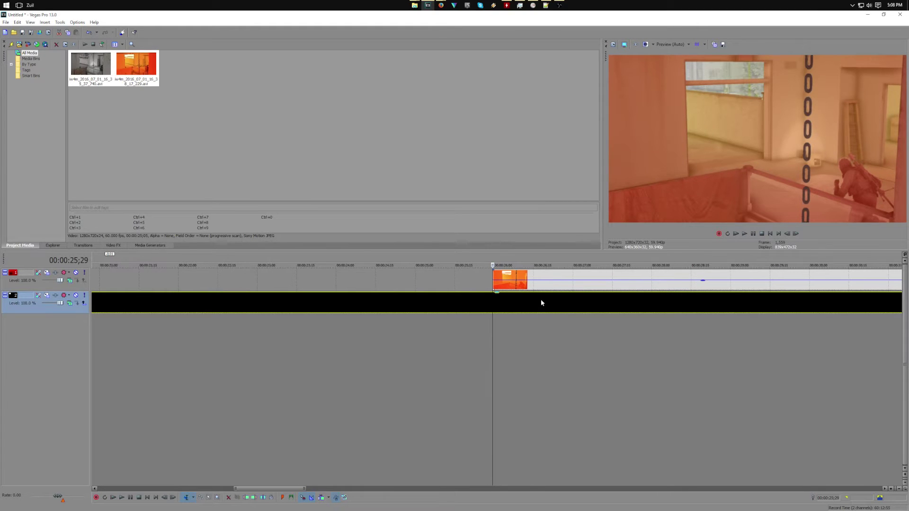
Align the colour clip's start with the depth clip and verify sync frame by frame from 29;08
{"action": "left_click", "coordinate": [599, 296]}
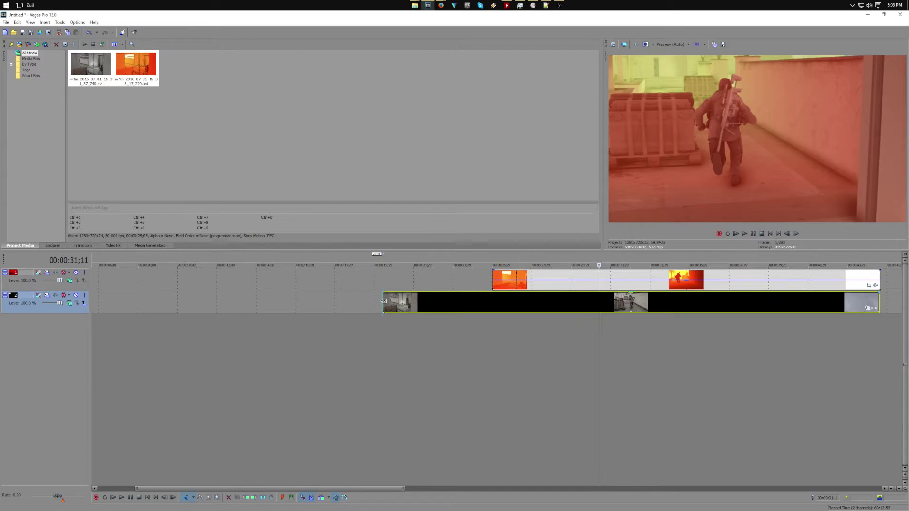
{"action": "left_click_drag", "start_coordinate": [385, 301], "coordinate": [494, 301]}
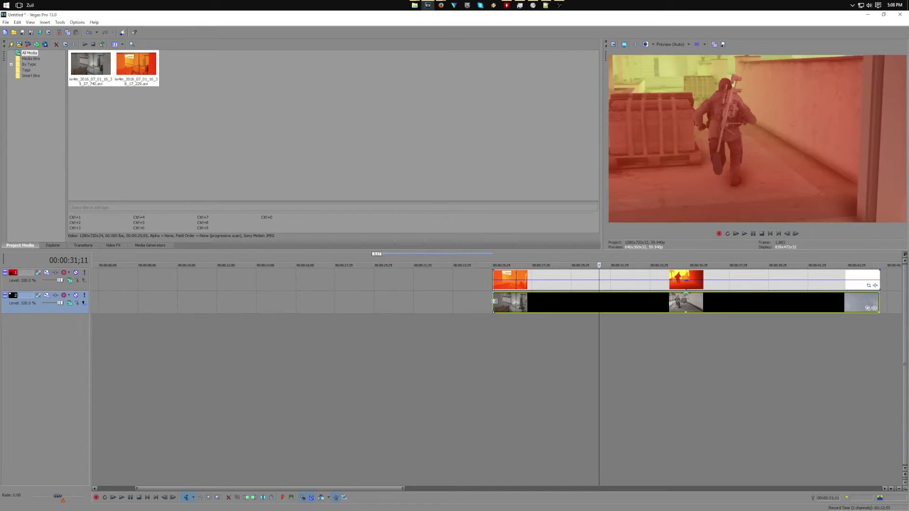
{"action": "left_click", "coordinate": [557, 306]}
{"action": "scroll", "coordinate": [572, 302], "scroll_direction": "up", "scroll_amount": 3}
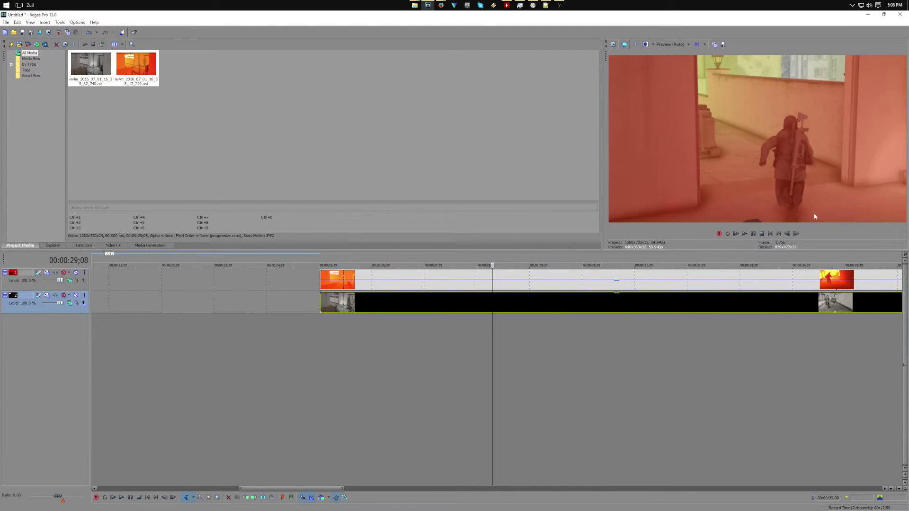
{"action": "left_click", "coordinate": [796, 234]}
{"action": "left_click", "coordinate": [796, 234]}
{"action": "left_click", "coordinate": [796, 234]}
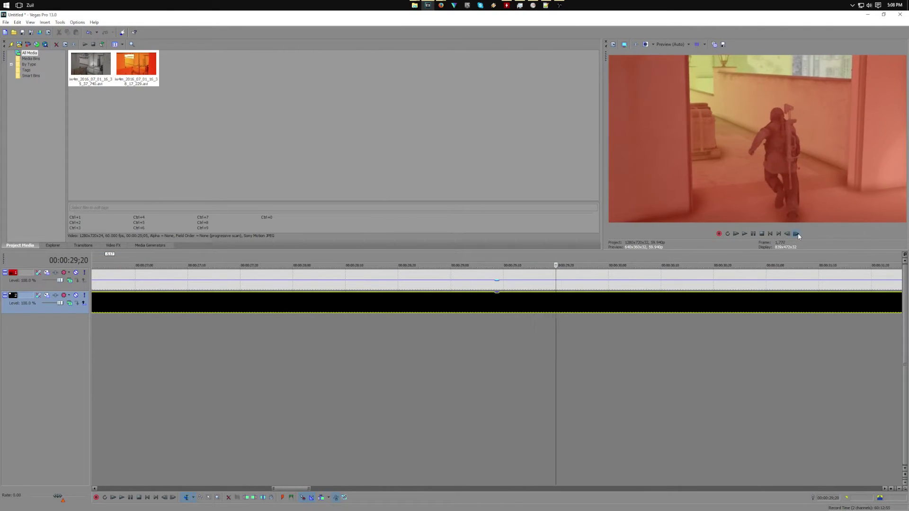
{"action": "scroll", "coordinate": [634, 293], "scroll_direction": "up", "scroll_amount": 2}
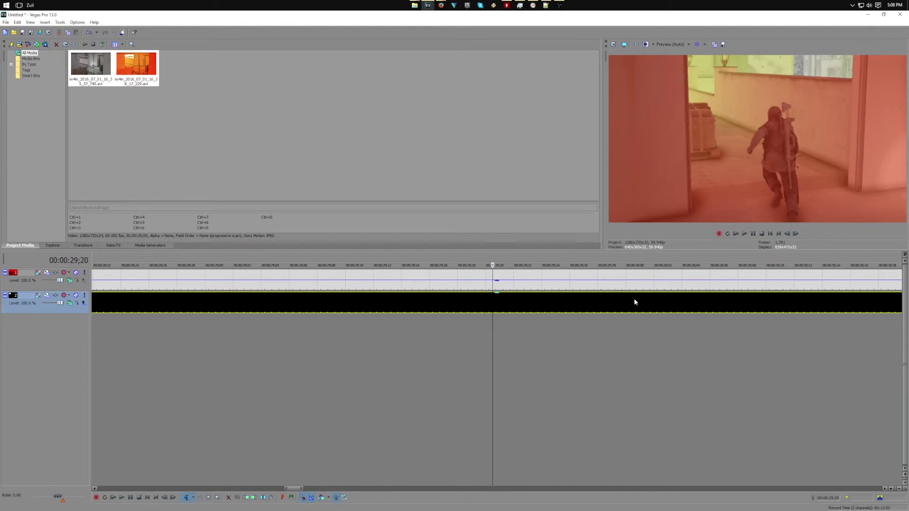
{"action": "scroll", "coordinate": [615, 307], "scroll_direction": "down", "scroll_amount": 10}
{"action": "scroll", "coordinate": [379, 305], "scroll_direction": "up", "scroll_amount": 4}
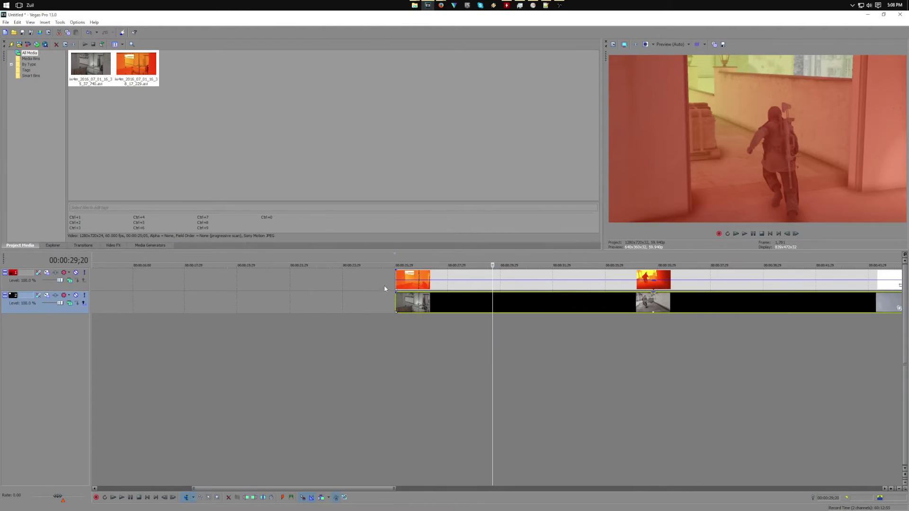
{"action": "left_click", "coordinate": [384, 285]}
Create subclips from the depth-map and colour clips, then preview at 28;28 and 30;25
{"action": "scroll", "coordinate": [458, 303], "scroll_direction": "down", "scroll_amount": 6}
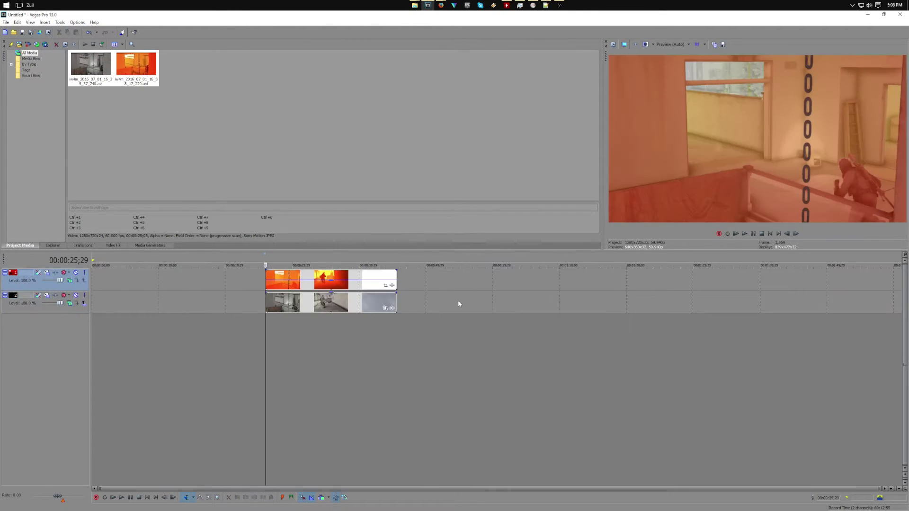
{"action": "right_click", "coordinate": [339, 283]}
{"action": "left_click", "coordinate": [369, 175]}
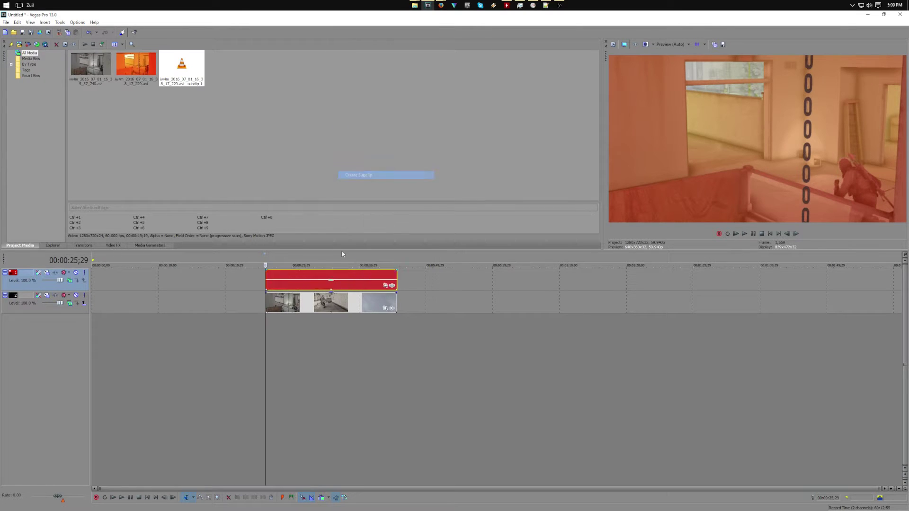
{"action": "right_click", "coordinate": [316, 297]}
{"action": "left_click", "coordinate": [365, 190]}
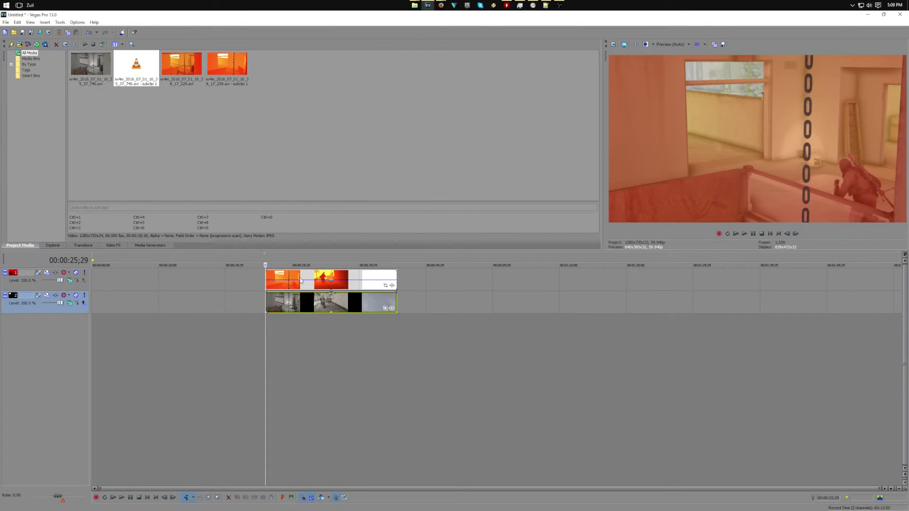
{"action": "left_click", "coordinate": [285, 308]}
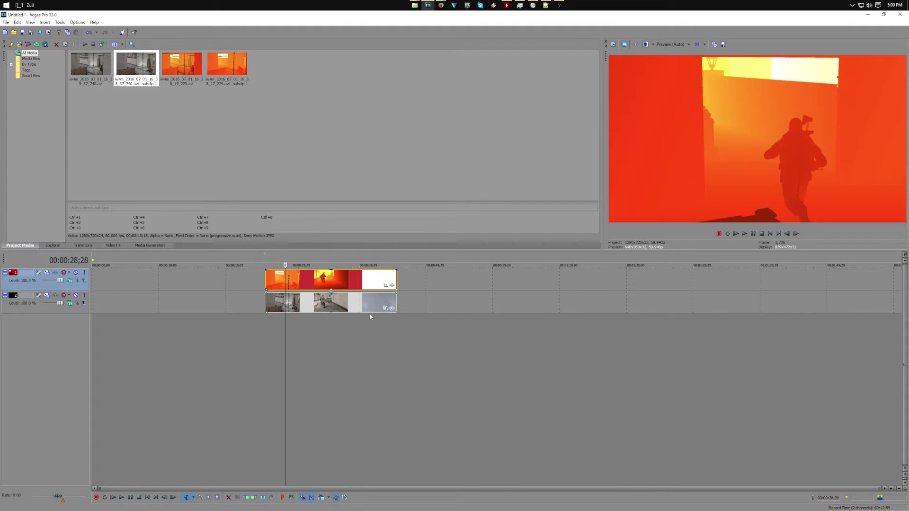
{"action": "left_click", "coordinate": [297, 324]}
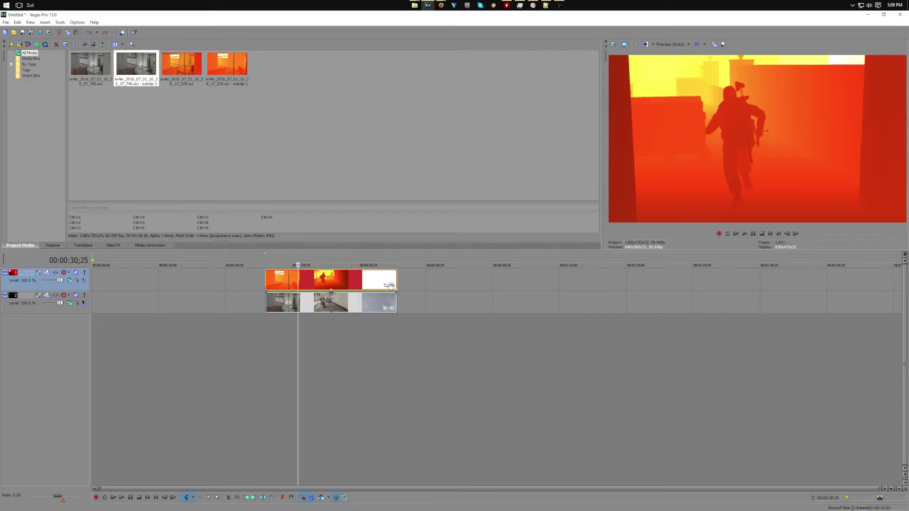
Add Sony Black and White to the depth-map clip and preview it around 2 seconds in
{"action": "left_click", "coordinate": [392, 285]}
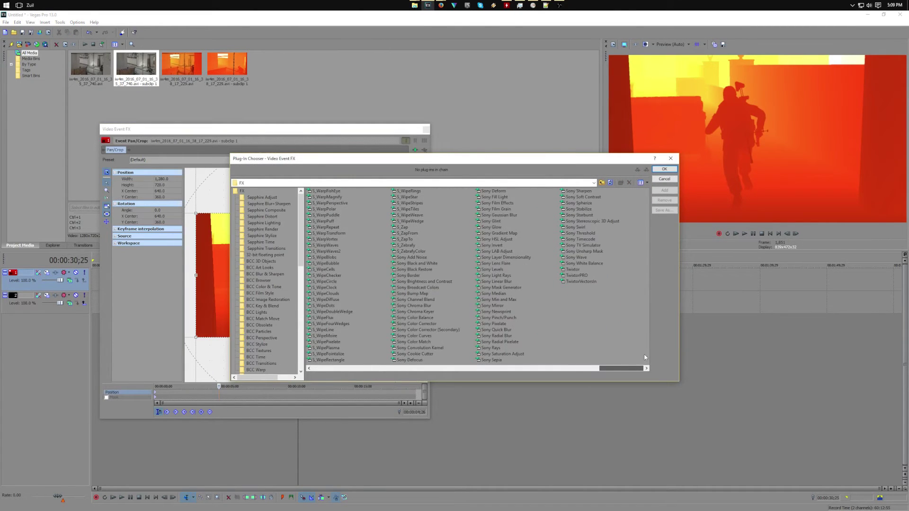
{"action": "double_click", "coordinate": [428, 264]}
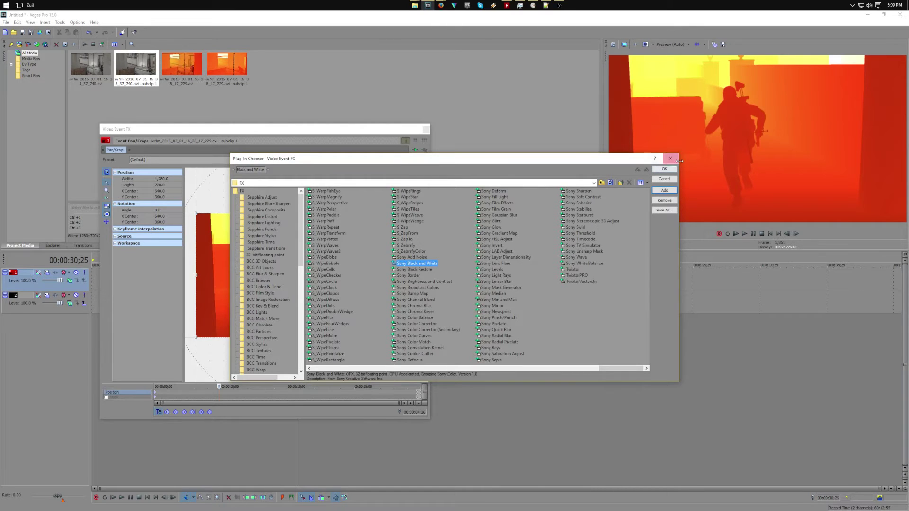
{"action": "key", "text": "Return"}
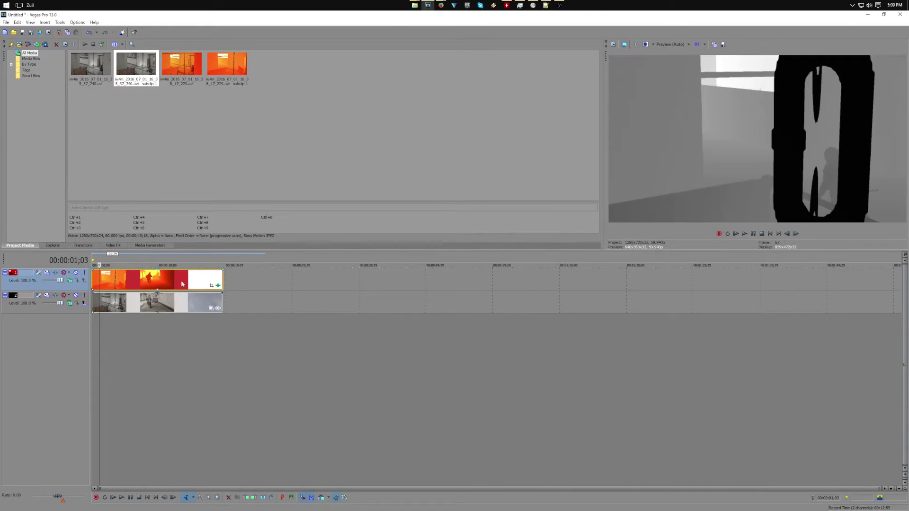
{"action": "left_click", "coordinate": [148, 277]}
{"action": "left_click", "coordinate": [109, 279]}
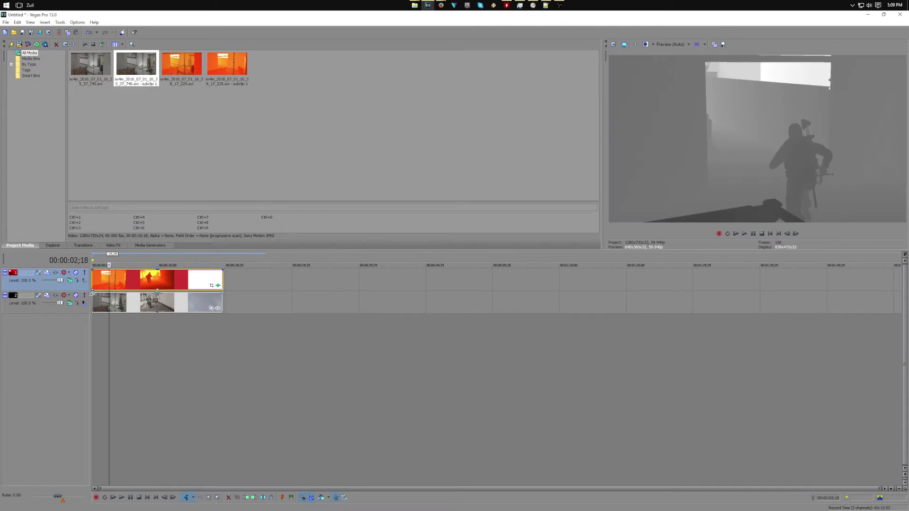
{"action": "scroll", "coordinate": [285, 276], "scroll_direction": "up", "scroll_amount": 5}
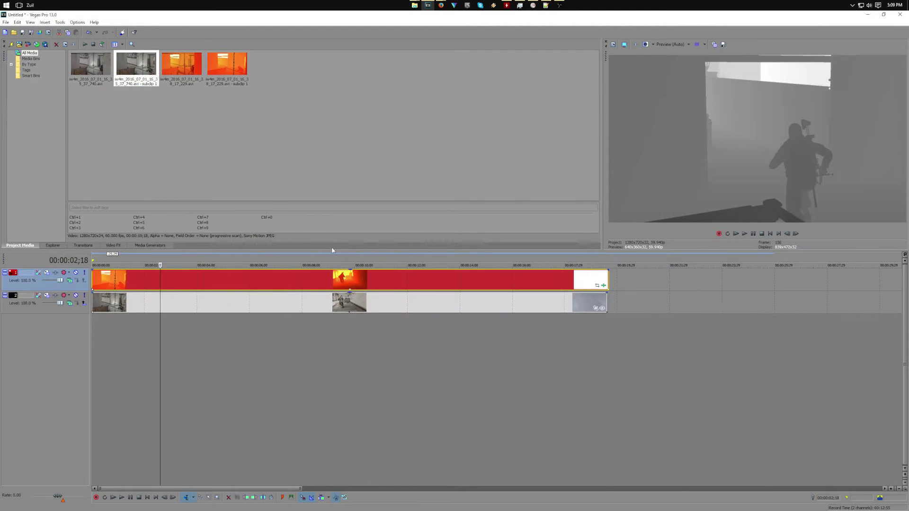
{"action": "scroll", "coordinate": [169, 280], "scroll_direction": "down", "scroll_amount": 4}
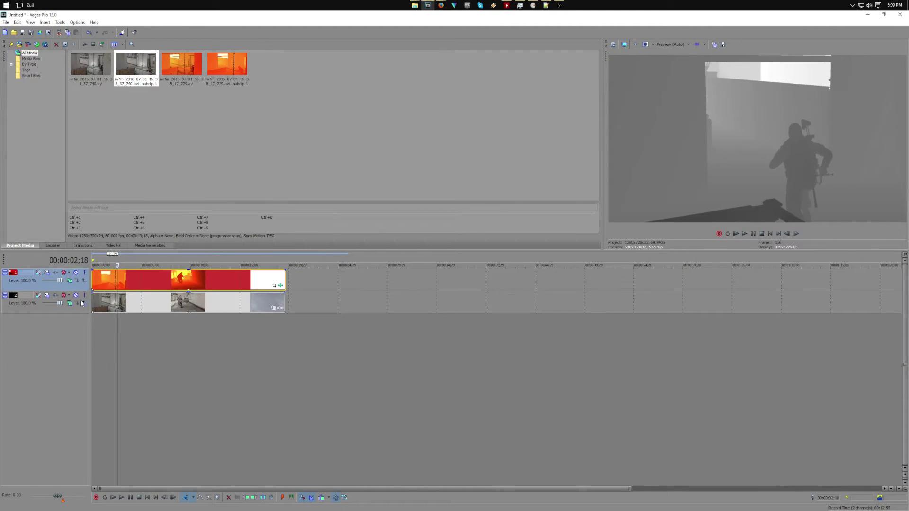
Make track 2 a compositing child of track 1, leaving track 1's compositing mode unchanged
{"action": "left_click", "coordinate": [112, 304]}
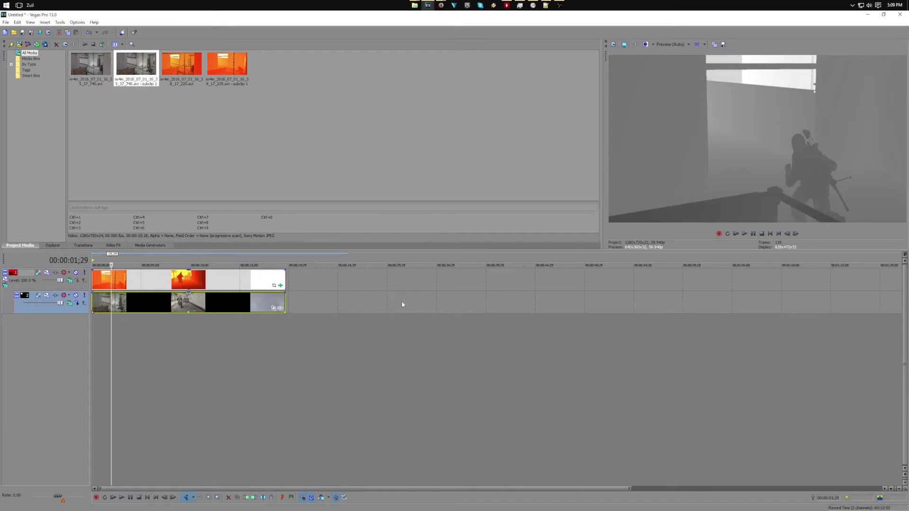
{"action": "left_click", "coordinate": [70, 281]}
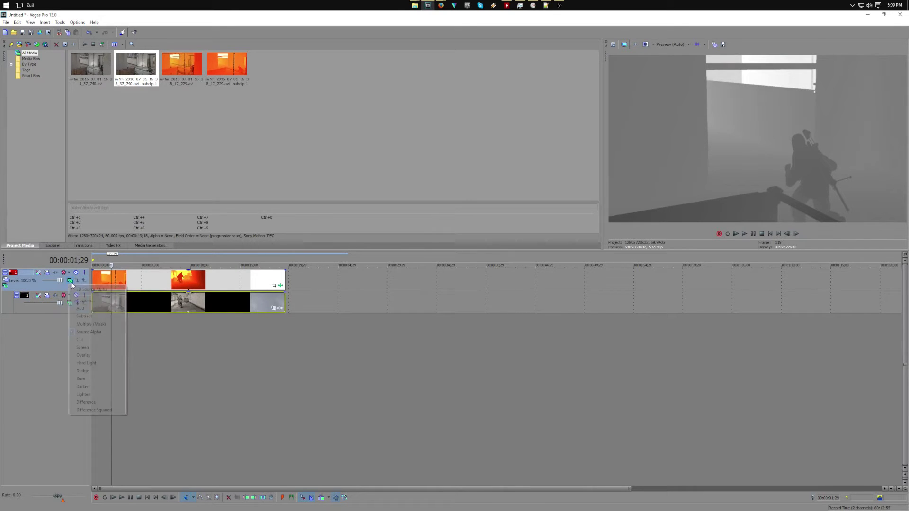
{"action": "left_click", "coordinate": [59, 291]}
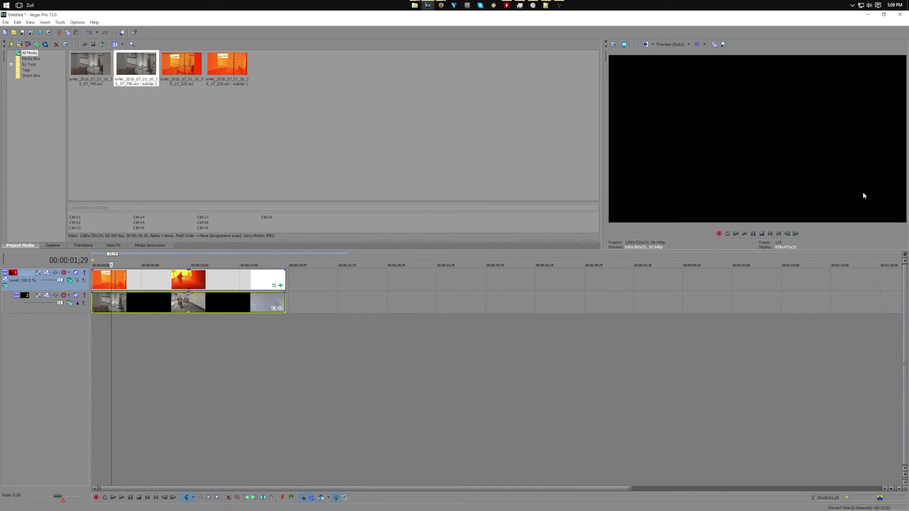
Append Sony Chroma Keyer to the depth-map clip's effect chain after Black and White
{"action": "left_click", "coordinate": [281, 285]}
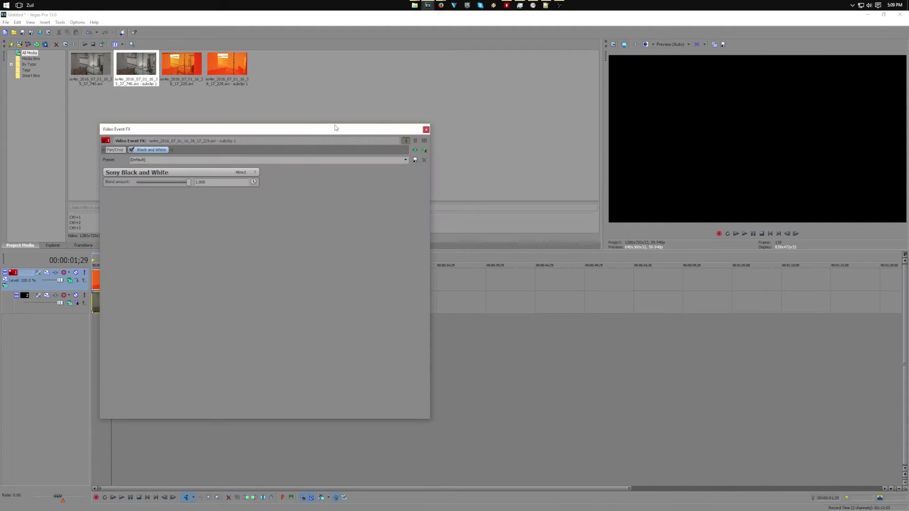
{"action": "left_click_drag", "start_coordinate": [335, 127], "coordinate": [613, 121]}
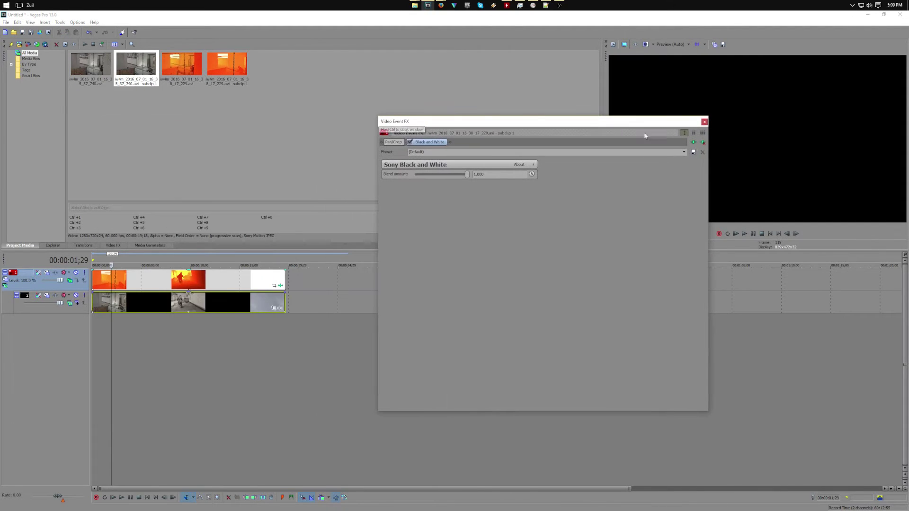
{"action": "left_click", "coordinate": [694, 142]}
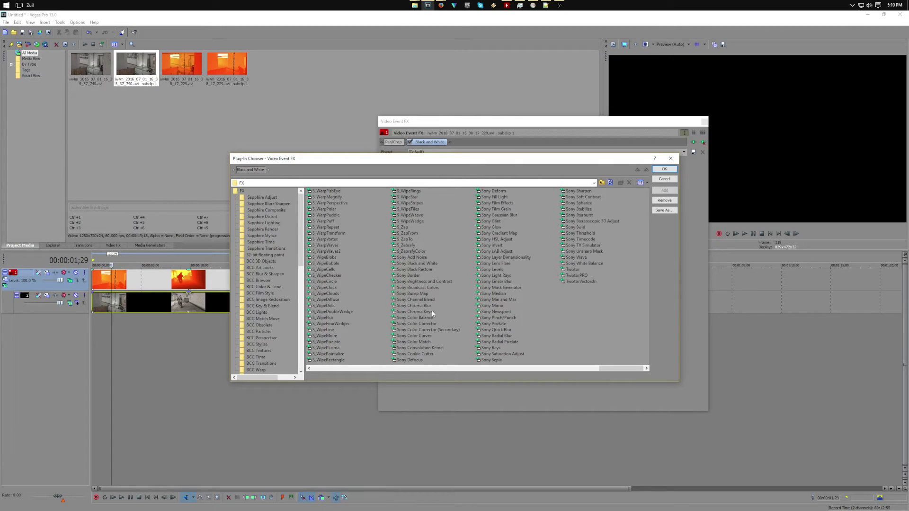
{"action": "left_click", "coordinate": [432, 314]}
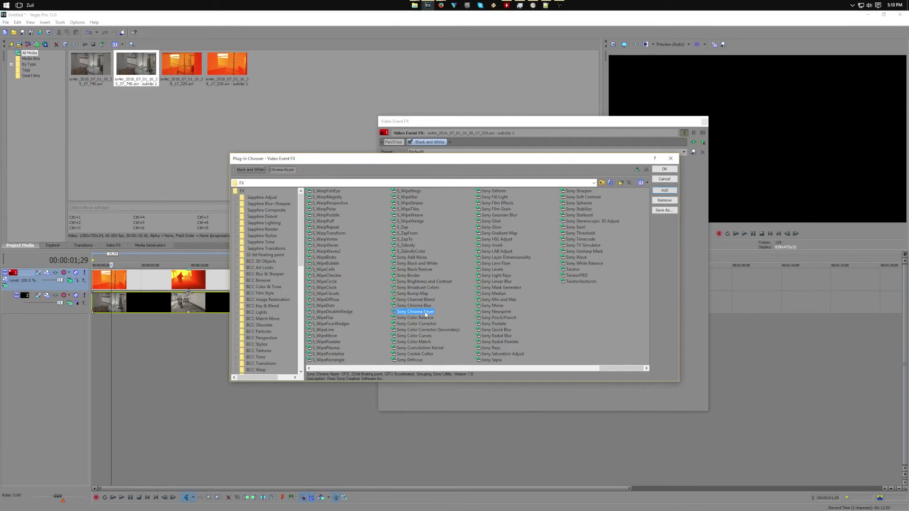
{"action": "left_click", "coordinate": [659, 180]}
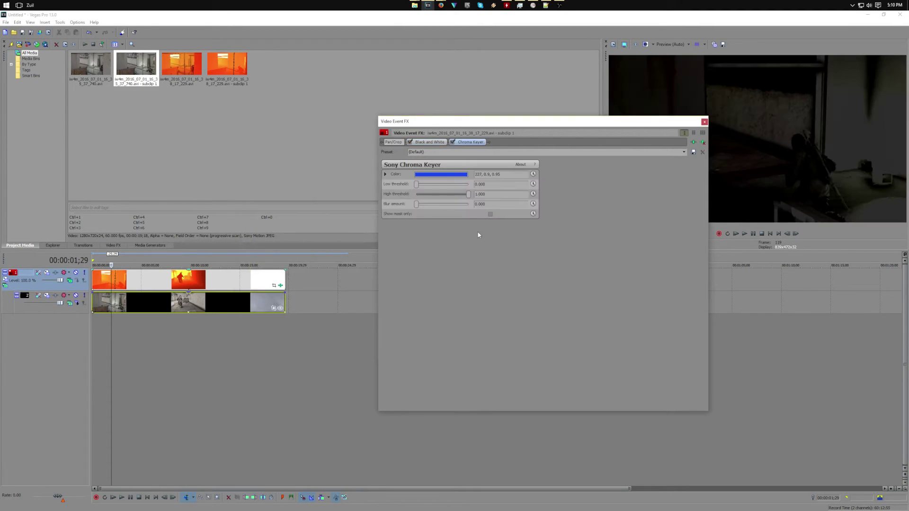
Set the Chroma Keyer colour to black and its low threshold to 1.000, briefly comparing against 0.000
{"action": "left_click_drag", "start_coordinate": [571, 122], "coordinate": [451, 101]}
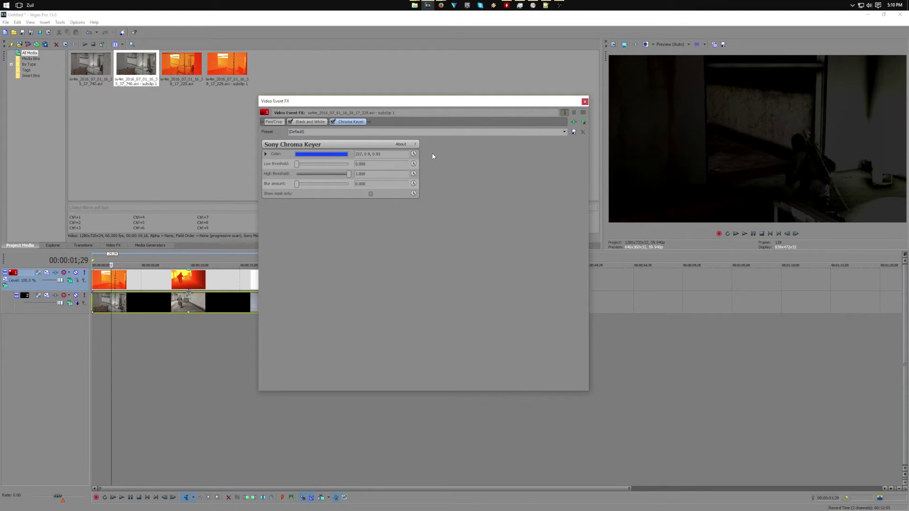
{"action": "left_click", "coordinate": [336, 155]}
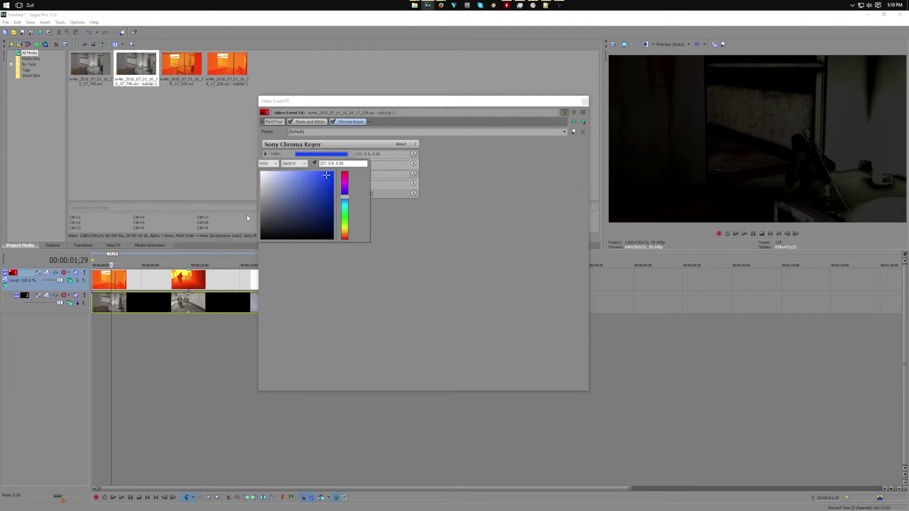
{"action": "left_click_drag", "start_coordinate": [328, 175], "coordinate": [137, 302]}
{"action": "left_click", "coordinate": [456, 336]}
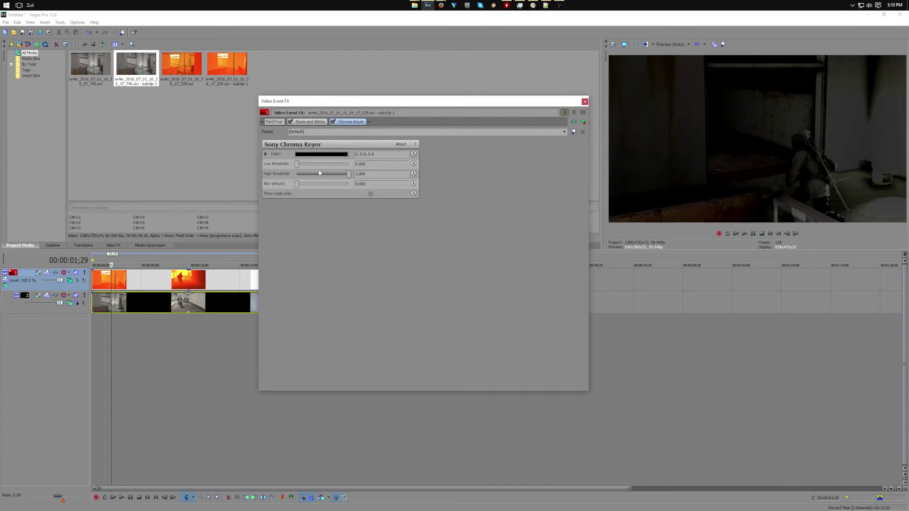
{"action": "left_click_drag", "start_coordinate": [297, 166], "coordinate": [353, 165]}
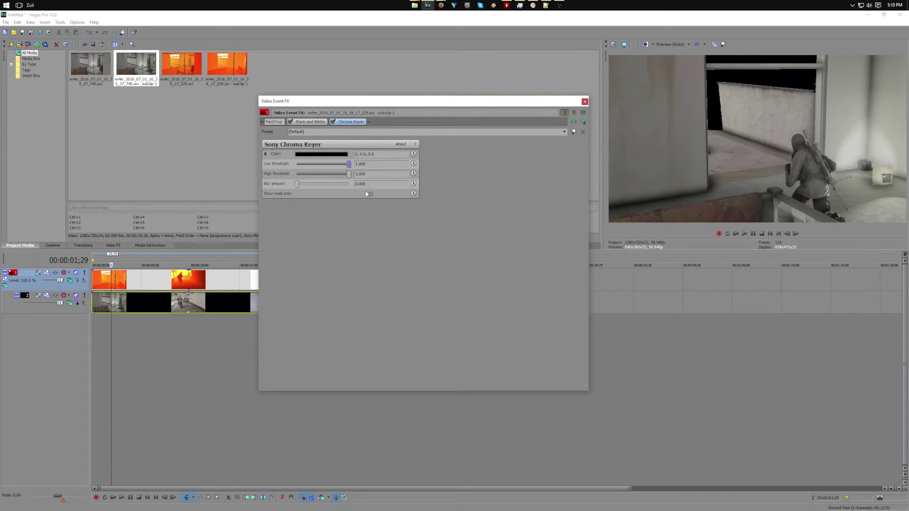
{"action": "left_click", "coordinate": [205, 280]}
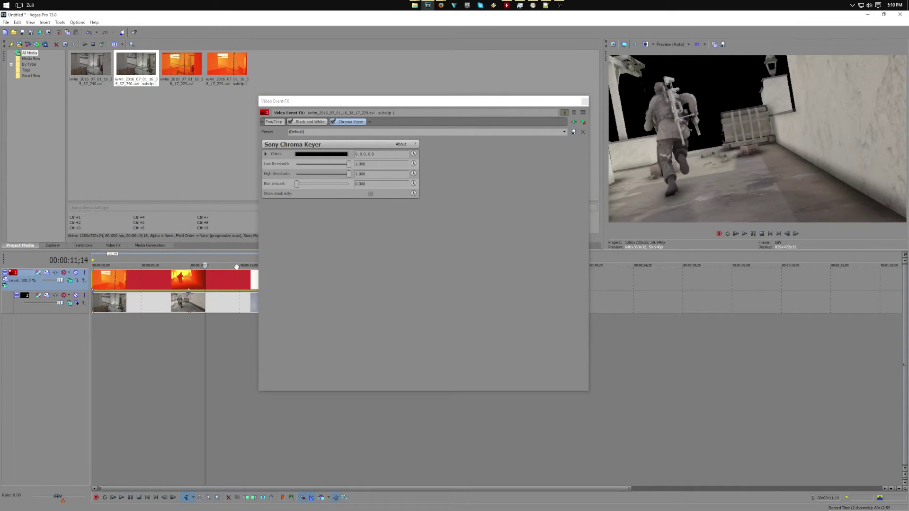
{"action": "left_click", "coordinate": [348, 165]}
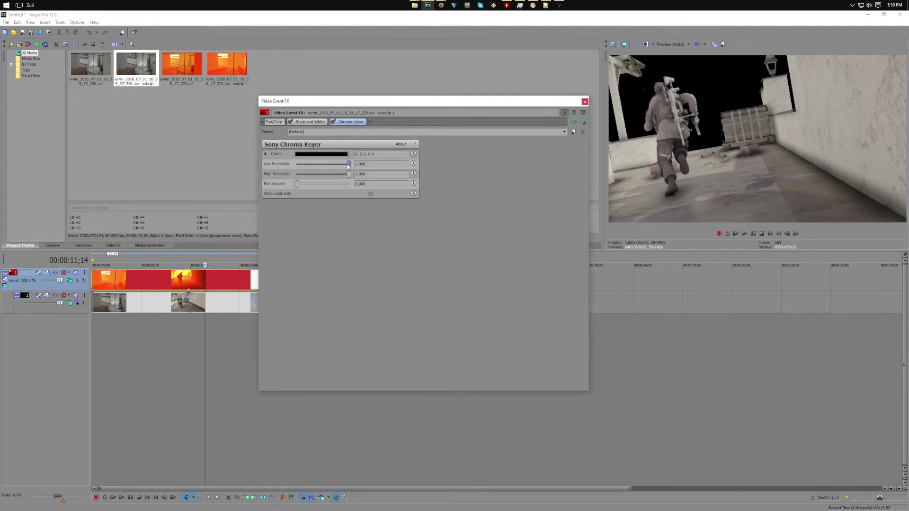
{"action": "left_click_drag", "start_coordinate": [349, 165], "coordinate": [288, 167]}
{"action": "left_click_drag", "start_coordinate": [297, 164], "coordinate": [387, 164]}
Try high thresholds 1.000, 0.000 and 0.286, return low threshold to 1.000, and close Video Event FX
{"action": "left_click_drag", "start_coordinate": [346, 176], "coordinate": [400, 169]}
{"action": "left_click_drag", "start_coordinate": [349, 176], "coordinate": [296, 174]}
{"action": "mouse_move", "coordinate": [350, 165]}
{"action": "left_mouse_down"}
{"action": "mouse_move", "coordinate": [313, 168]}
{"action": "mouse_move", "coordinate": [365, 166]}
{"action": "left_mouse_up"}
{"action": "left_click_drag", "start_coordinate": [297, 177], "coordinate": [242, 174]}
{"action": "left_click_drag", "start_coordinate": [349, 167], "coordinate": [373, 164]}
{"action": "left_click", "coordinate": [585, 101]}
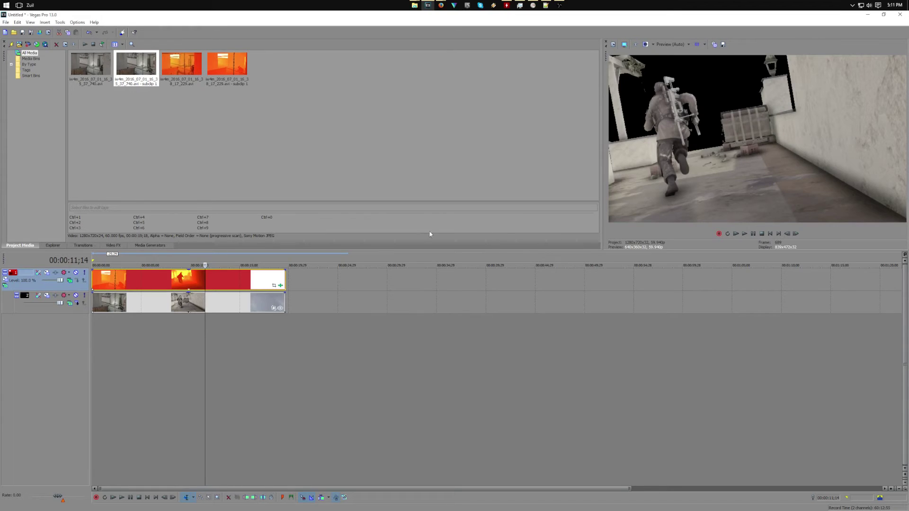
Drag the Checkerboard 'Large Tiles' media generator onto a new third track
{"action": "left_click", "coordinate": [150, 245]}
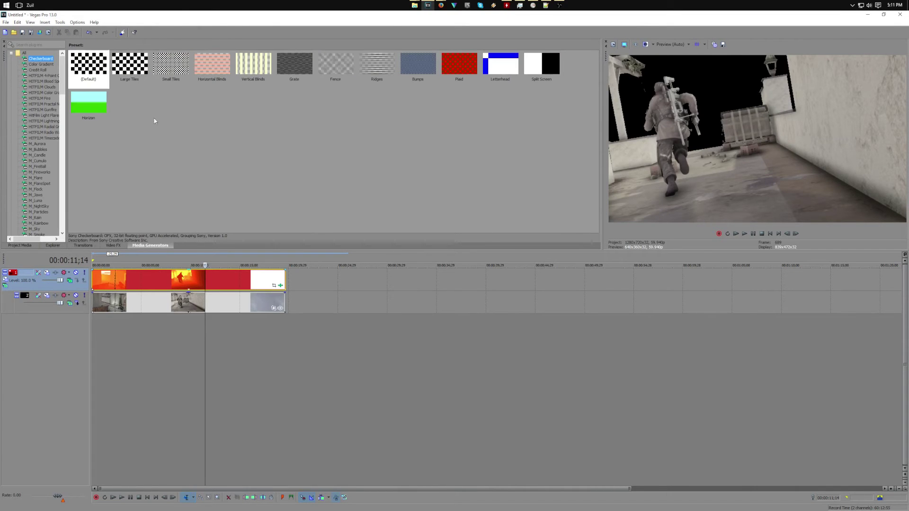
{"action": "left_click_drag", "start_coordinate": [139, 74], "coordinate": [297, 331]}
{"action": "left_click", "coordinate": [431, 100]}
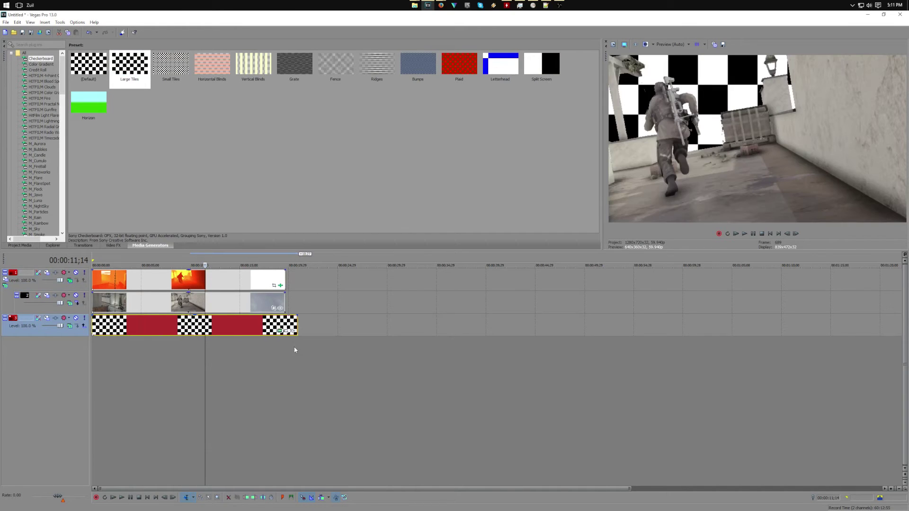
Reopen the Chroma Keyer and try lower Low threshold values and a white key colour
{"action": "left_click", "coordinate": [281, 286]}
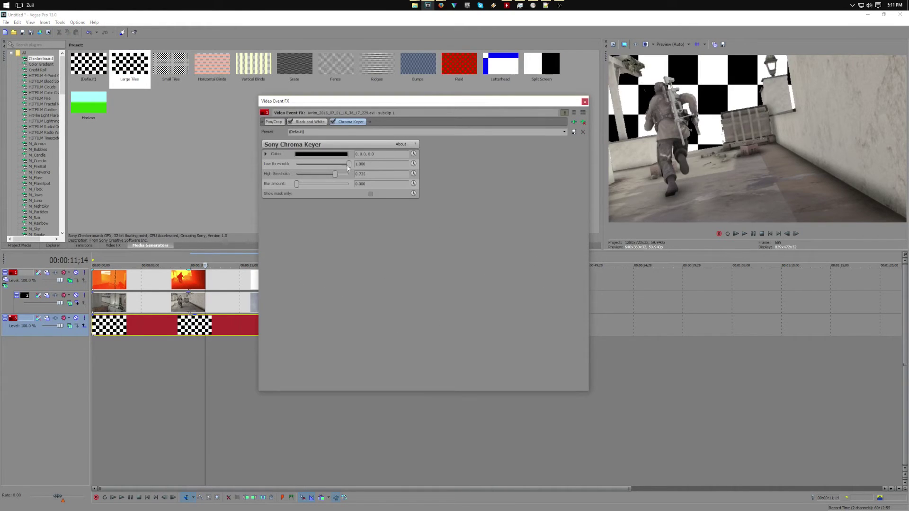
{"action": "left_click_drag", "start_coordinate": [348, 167], "coordinate": [204, 179]}
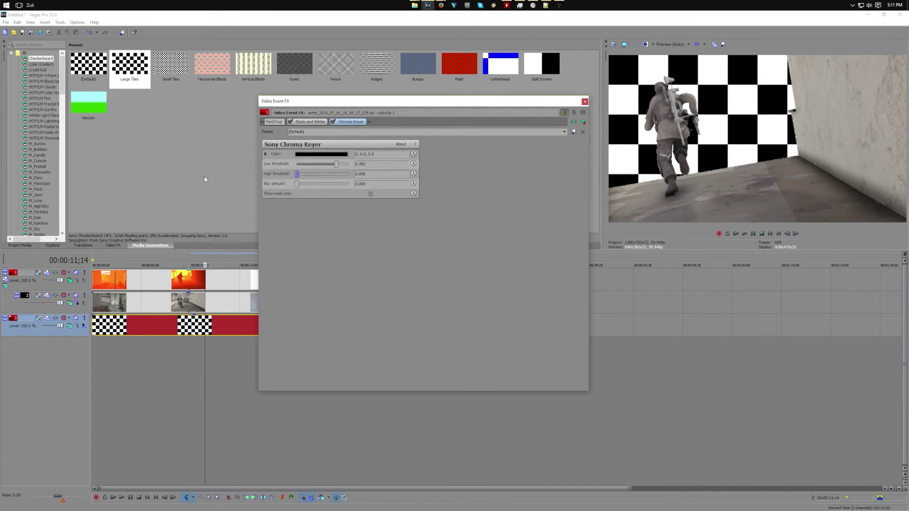
{"action": "left_click_drag", "start_coordinate": [335, 164], "coordinate": [351, 173]}
{"action": "left_click", "coordinate": [321, 154]}
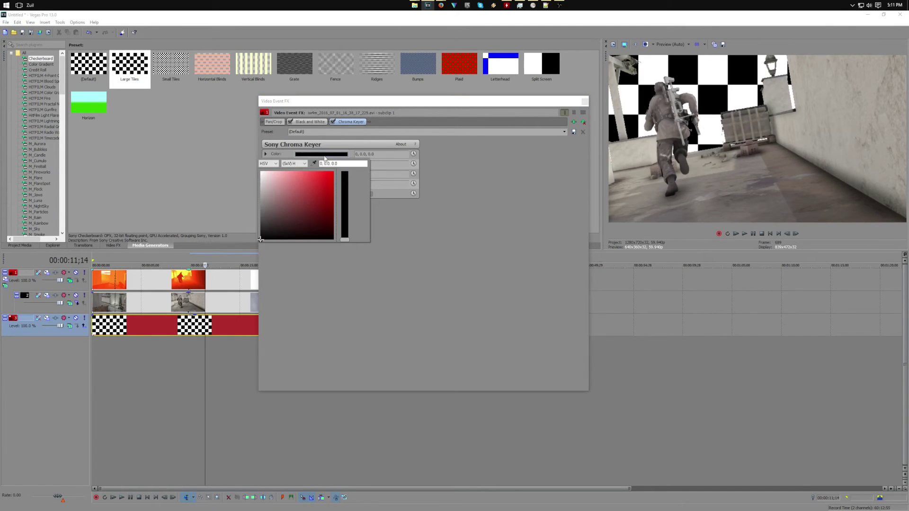
{"action": "left_click", "coordinate": [478, 232]}
{"action": "left_click", "coordinate": [321, 154]}
{"action": "left_click_drag", "start_coordinate": [261, 241], "coordinate": [244, 169]}
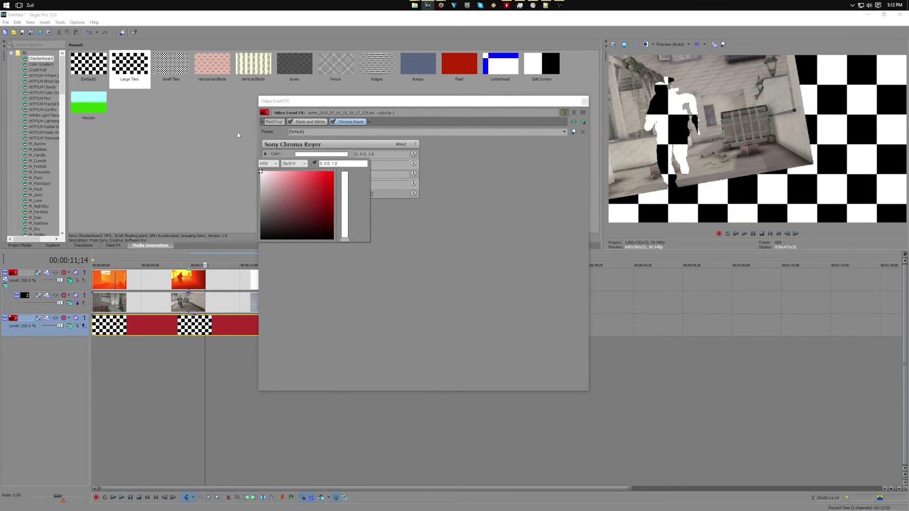
{"action": "left_click", "coordinate": [464, 270]}
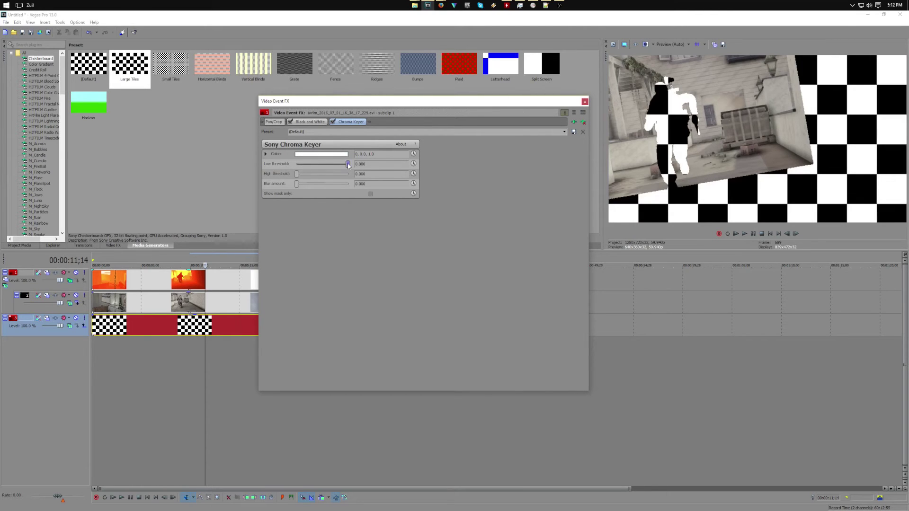
Try a dark grey key colour with Low threshold 0.442 and High threshold about 0.803
{"action": "mouse_move", "coordinate": [348, 164]}
{"action": "left_mouse_down"}
{"action": "mouse_move", "coordinate": [303, 165]}
{"action": "mouse_move", "coordinate": [364, 165]}
{"action": "left_mouse_up"}
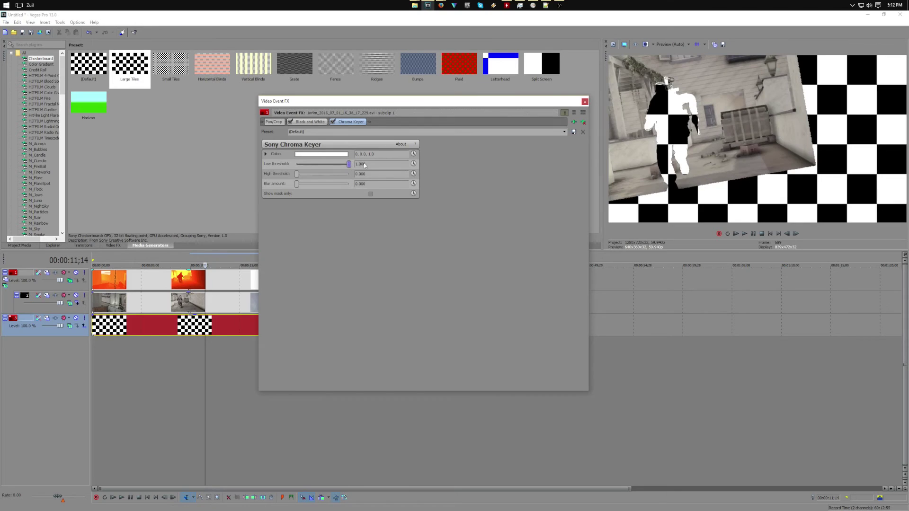
{"action": "left_click", "coordinate": [306, 155]}
{"action": "left_click_drag", "start_coordinate": [263, 177], "coordinate": [222, 156]}
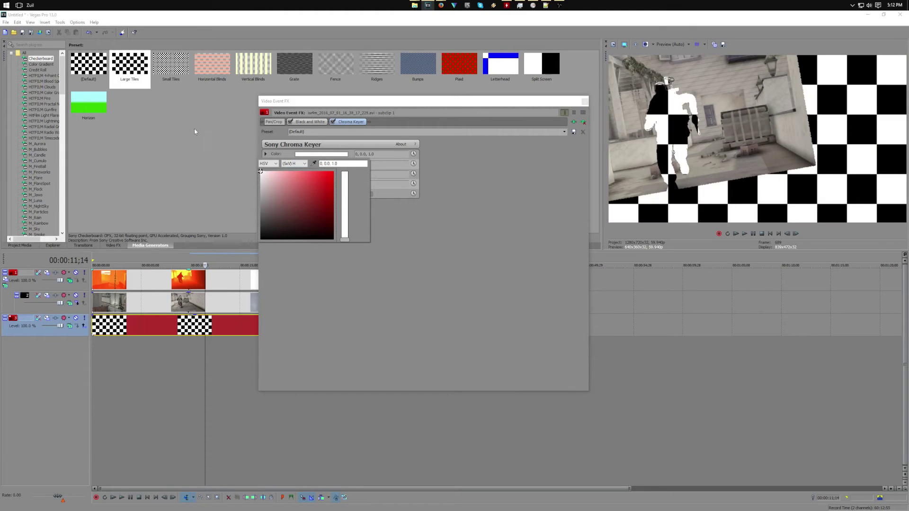
{"action": "left_click_drag", "start_coordinate": [194, 132], "coordinate": [170, 214]}
{"action": "left_click", "coordinate": [457, 265]}
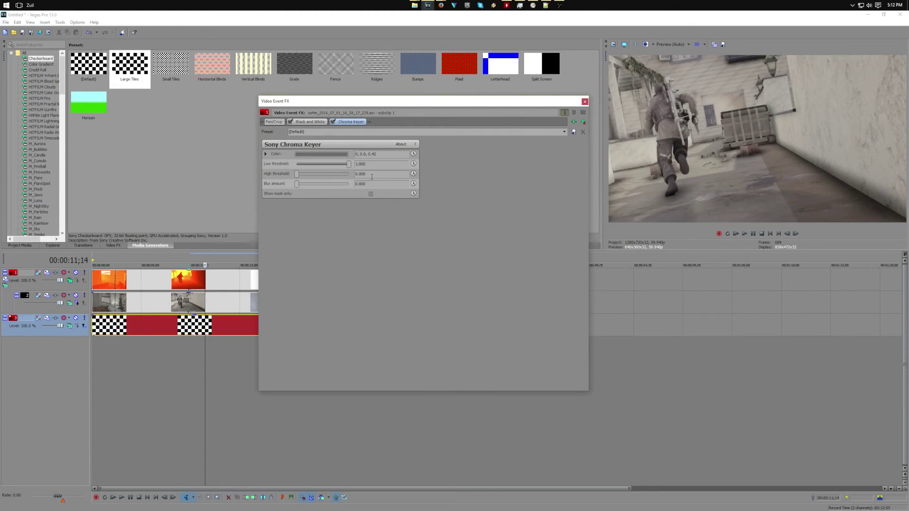
{"action": "left_click_drag", "start_coordinate": [349, 164], "coordinate": [308, 174]}
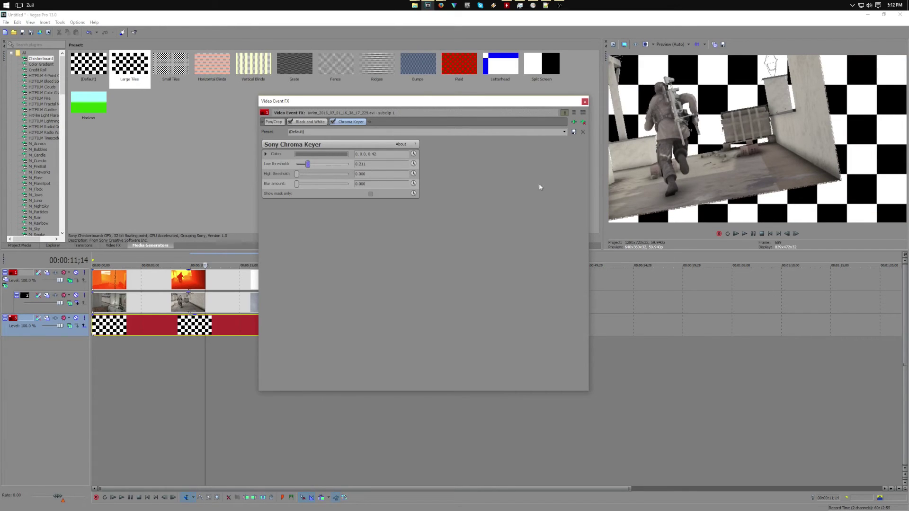
{"action": "mouse_move", "coordinate": [297, 174]}
{"action": "left_mouse_down"}
{"action": "mouse_move", "coordinate": [344, 175]}
{"action": "mouse_move", "coordinate": [303, 164]}
{"action": "left_mouse_up"}
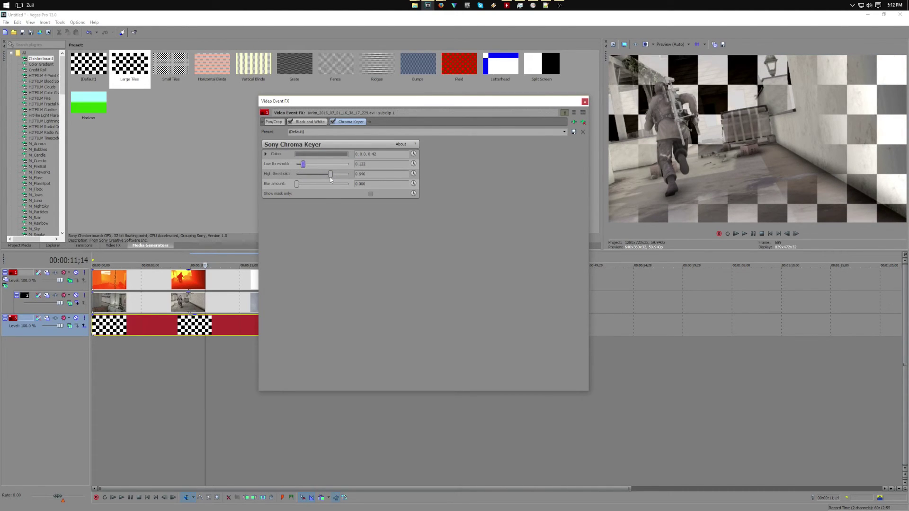
Set the key colour back to black and raise the Low threshold to about 0.84
{"action": "left_click", "coordinate": [321, 153]}
{"action": "left_click_drag", "start_coordinate": [261, 212], "coordinate": [252, 267]}
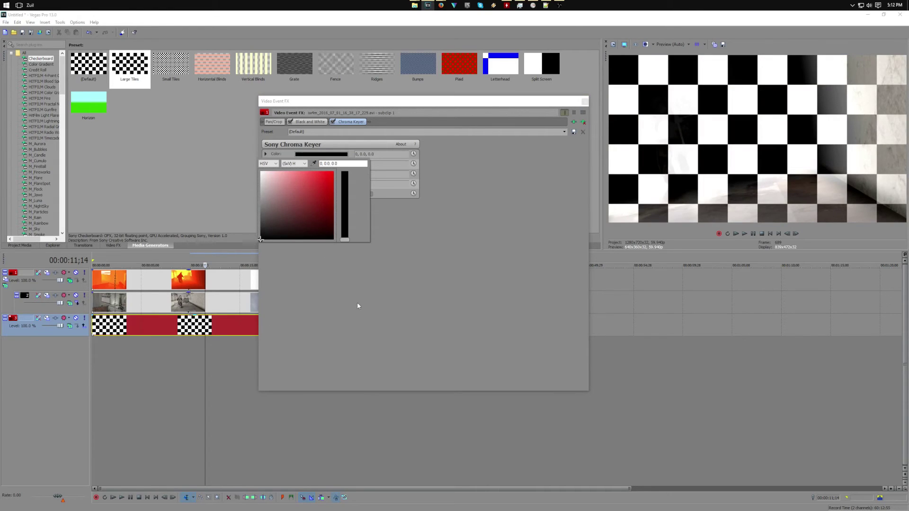
{"action": "left_click", "coordinate": [357, 304]}
{"action": "left_click_drag", "start_coordinate": [299, 164], "coordinate": [343, 164]}
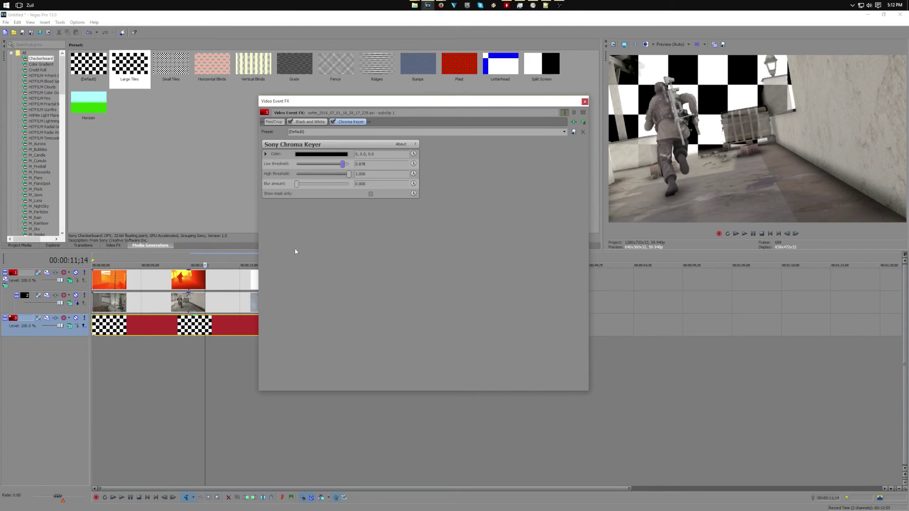
Delete the checkerboard events and put a copy of the footage on track 3
{"action": "left_click", "coordinate": [585, 101]}
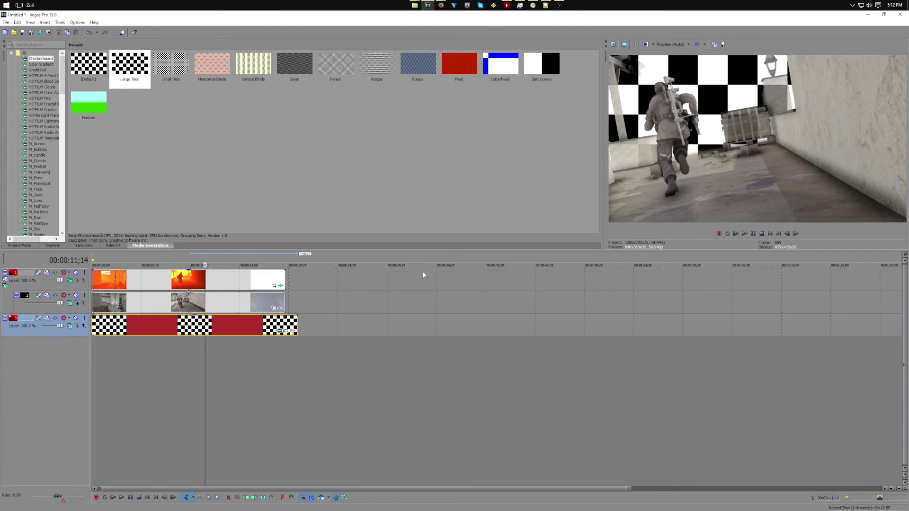
{"action": "key", "text": "Delete"}
{"action": "left_click", "coordinate": [160, 303]}
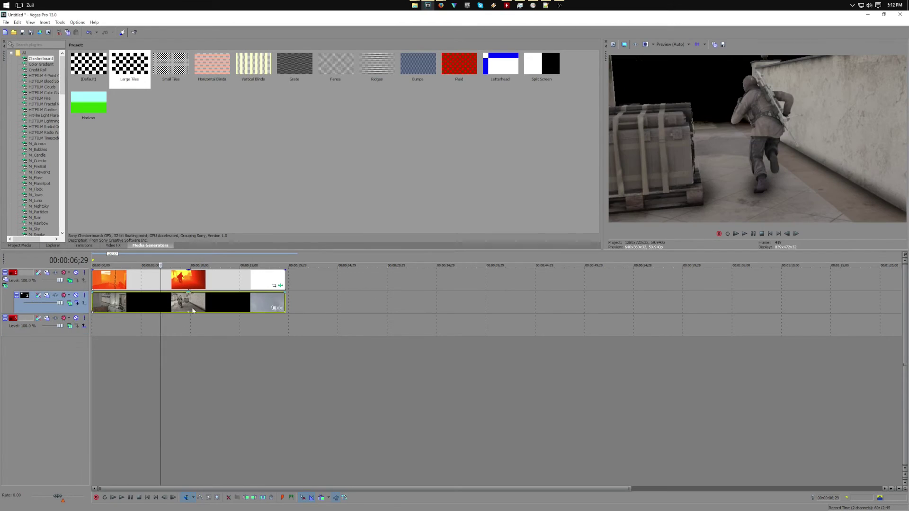
{"action": "left_click", "coordinate": [194, 304]}
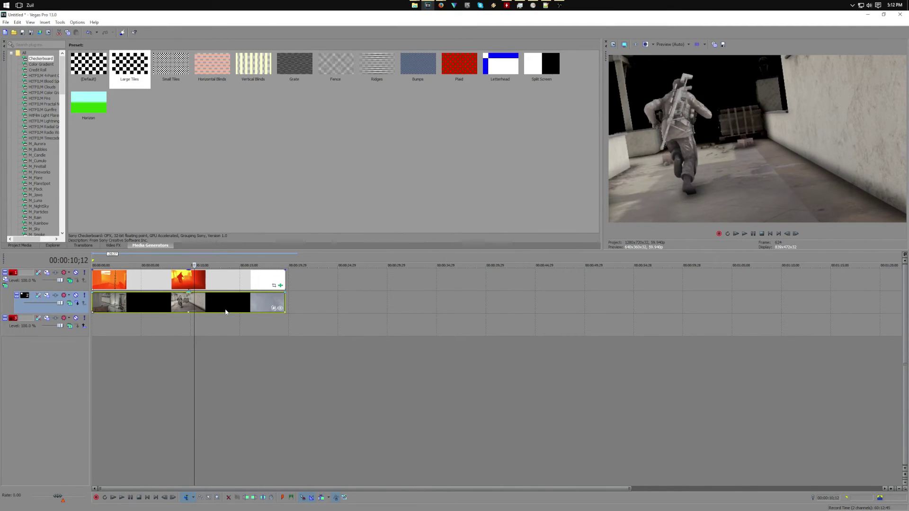
{"action": "key", "text": "ctrl+z"}
Add BCC Gaussian Blur to the track 3 copy with Horizontal Blur about 16.37
{"action": "left_click", "coordinate": [281, 334]}
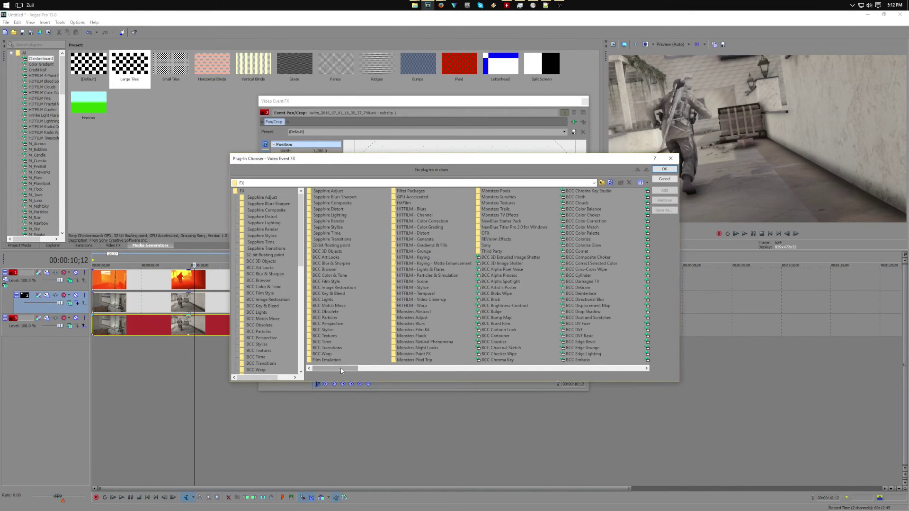
{"action": "left_click_drag", "start_coordinate": [341, 370], "coordinate": [359, 370]}
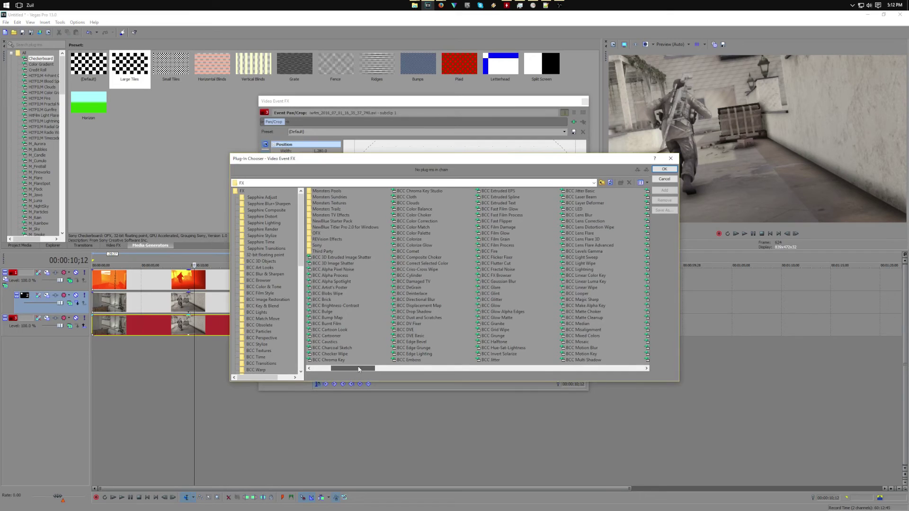
{"action": "left_click_drag", "start_coordinate": [359, 369], "coordinate": [351, 371]}
{"action": "left_click", "coordinate": [497, 282]}
{"action": "left_click", "coordinate": [664, 190]}
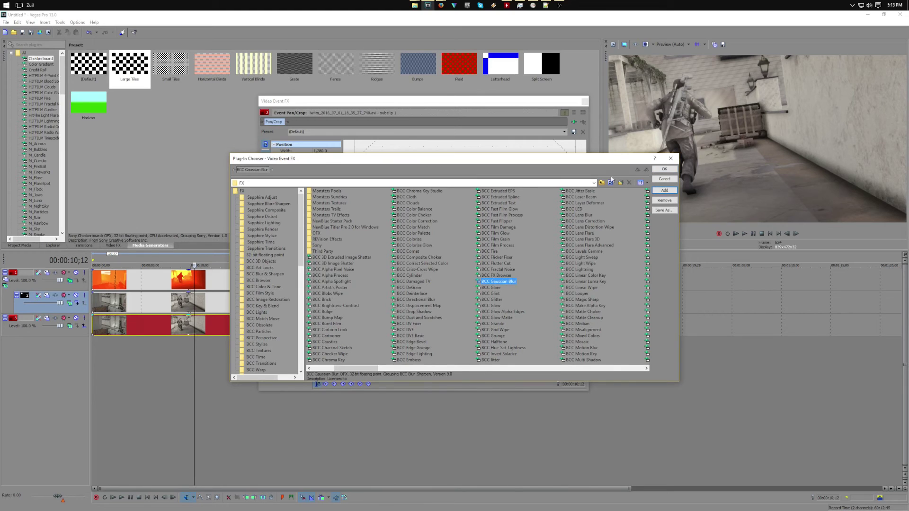
{"action": "left_click", "coordinate": [664, 169]}
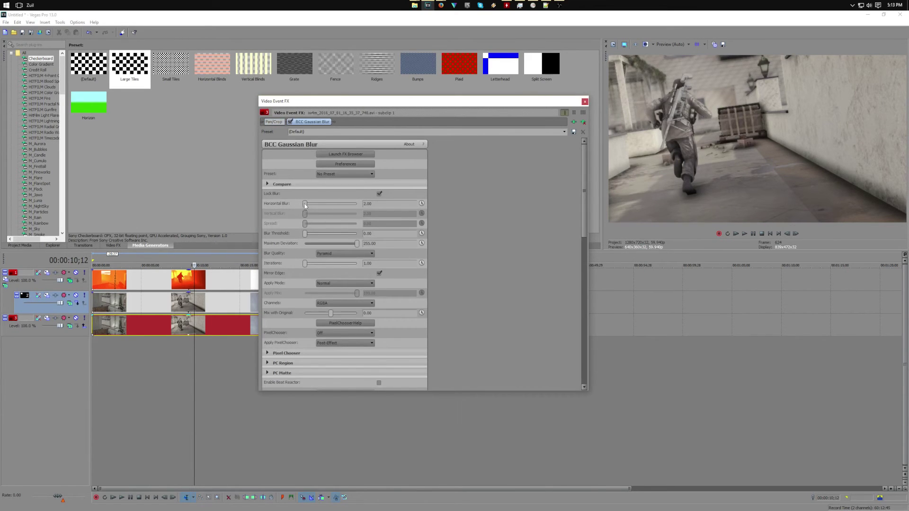
{"action": "left_click_drag", "start_coordinate": [306, 204], "coordinate": [308, 207]}
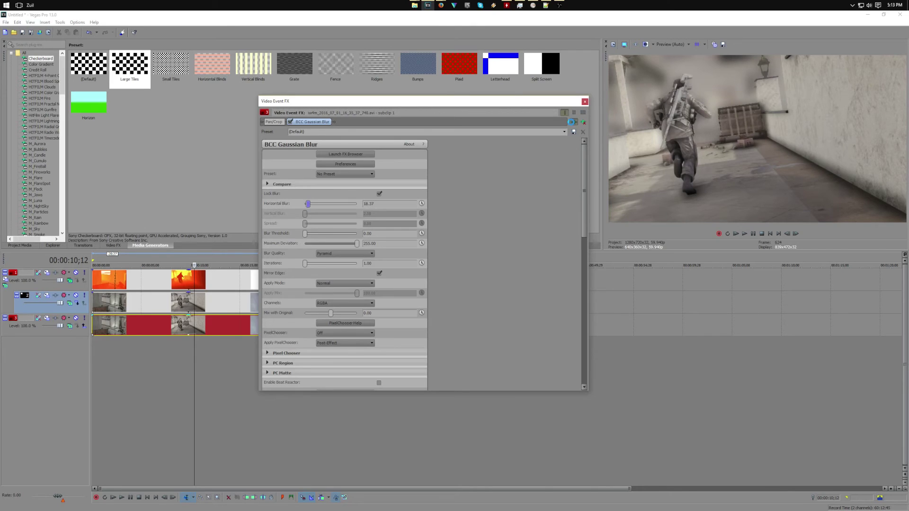
{"action": "left_click", "coordinate": [573, 121]}
{"action": "left_click_drag", "start_coordinate": [339, 370], "coordinate": [640, 365]}
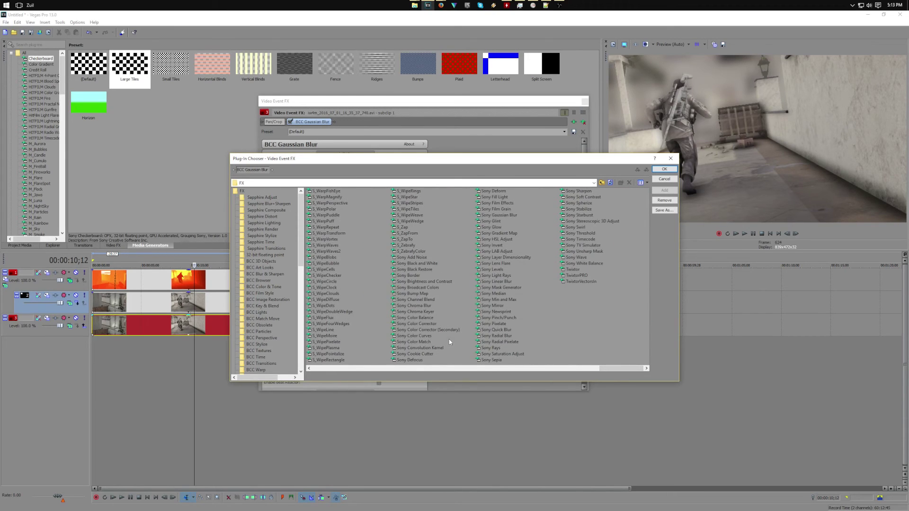
Replace BCC Gaussian Blur with Sony Min and Max, horizontal and vertical ranges about 0.14
{"action": "left_click", "coordinate": [504, 301]}
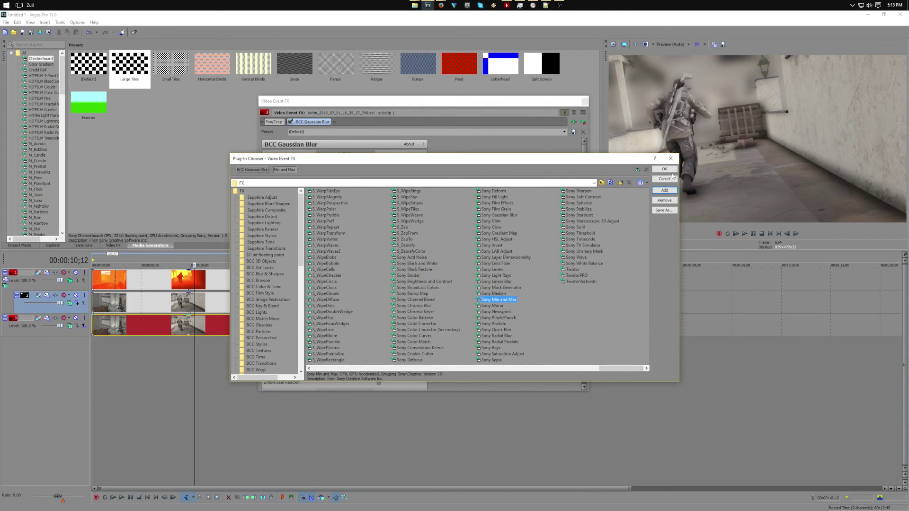
{"action": "left_click", "coordinate": [665, 170]}
{"action": "left_click", "coordinate": [313, 122]}
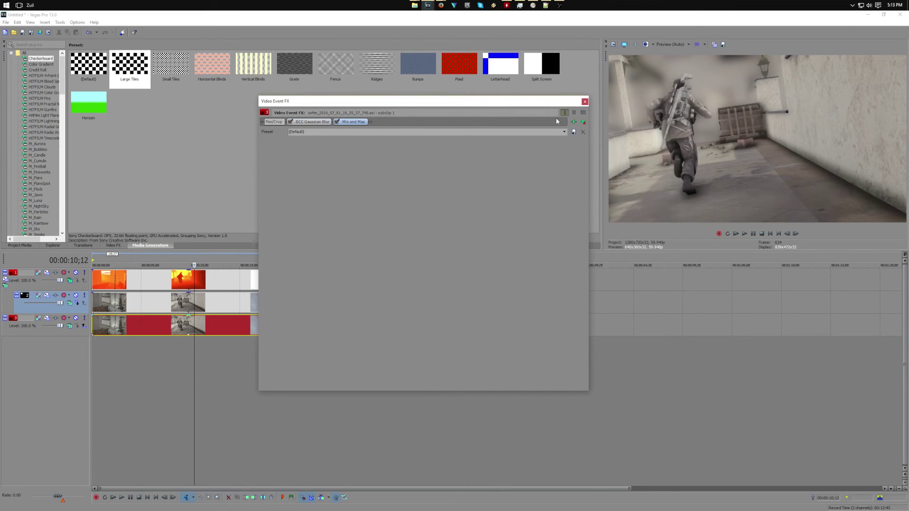
{"action": "left_click", "coordinate": [583, 123]}
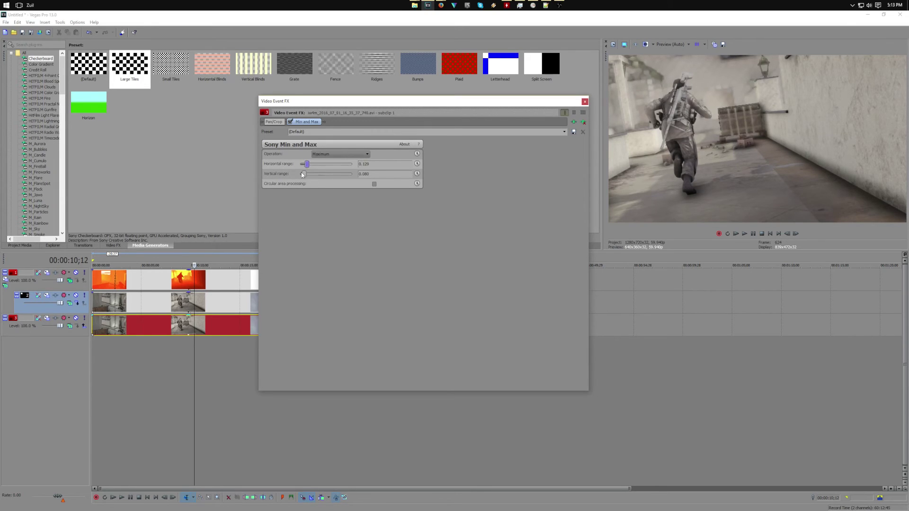
{"action": "left_click_drag", "start_coordinate": [307, 164], "coordinate": [414, 161]}
{"action": "left_click_drag", "start_coordinate": [353, 163], "coordinate": [306, 164]}
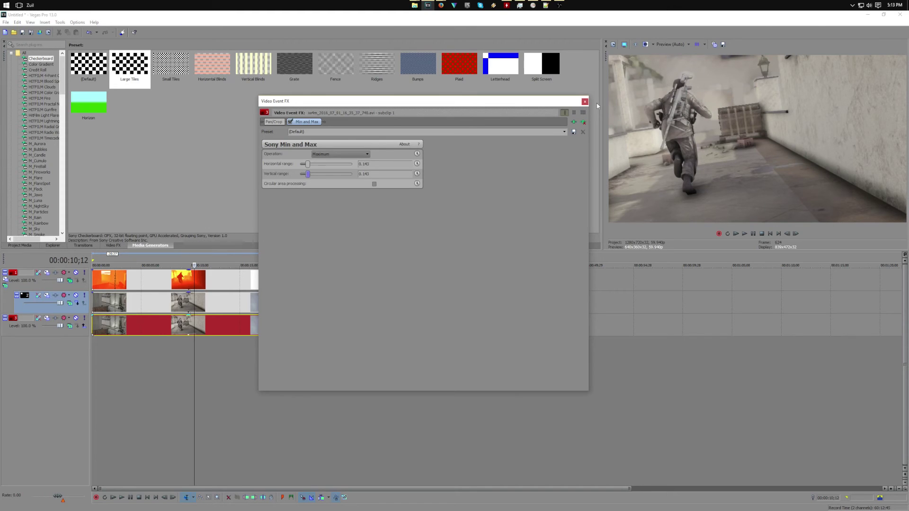
{"action": "left_click", "coordinate": [585, 101]}
Lower the track 2 clip's Chroma Keyer Low threshold slightly, to about 0.823
{"action": "left_click", "coordinate": [152, 303]}
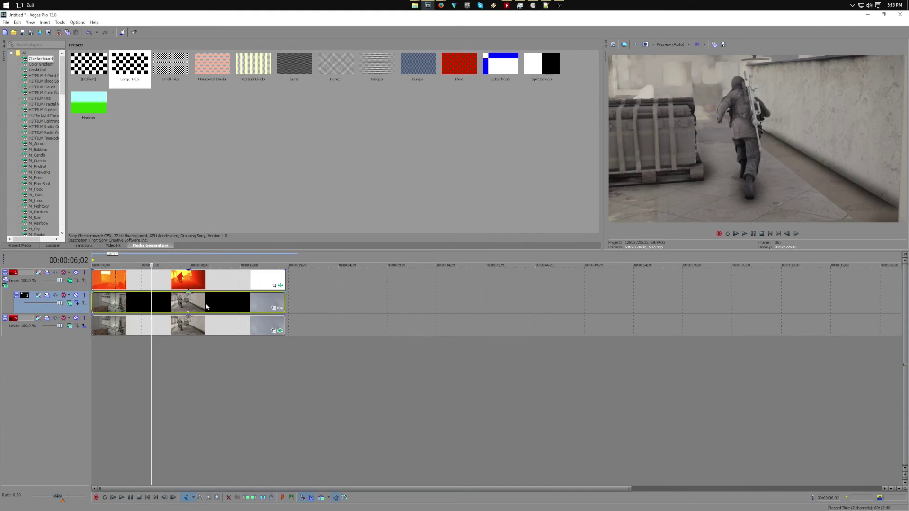
{"action": "left_click", "coordinate": [221, 305]}
{"action": "left_click", "coordinate": [249, 305]}
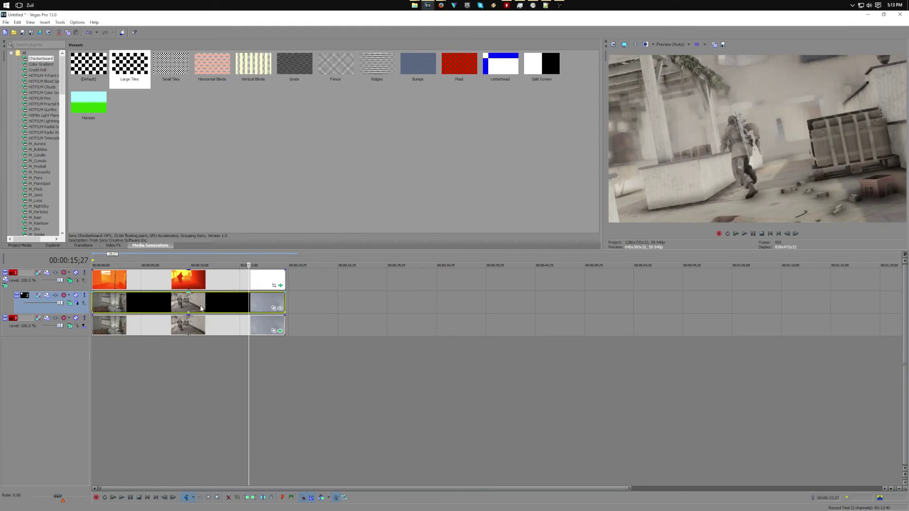
{"action": "left_click", "coordinate": [200, 304]}
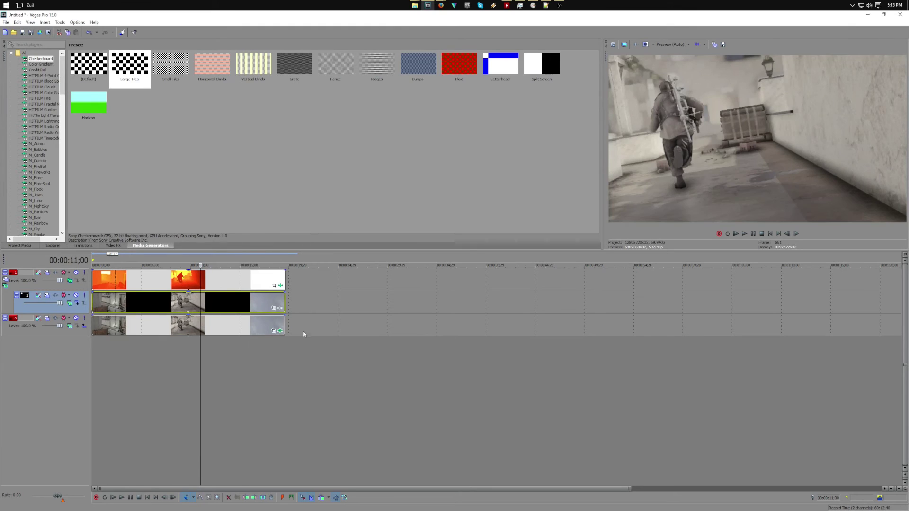
{"action": "left_click", "coordinate": [280, 286]}
{"action": "mouse_move", "coordinate": [345, 166]}
{"action": "left_mouse_down"}
{"action": "mouse_move", "coordinate": [291, 177]}
{"action": "mouse_move", "coordinate": [348, 178]}
{"action": "mouse_move", "coordinate": [345, 169]}
{"action": "left_mouse_up"}
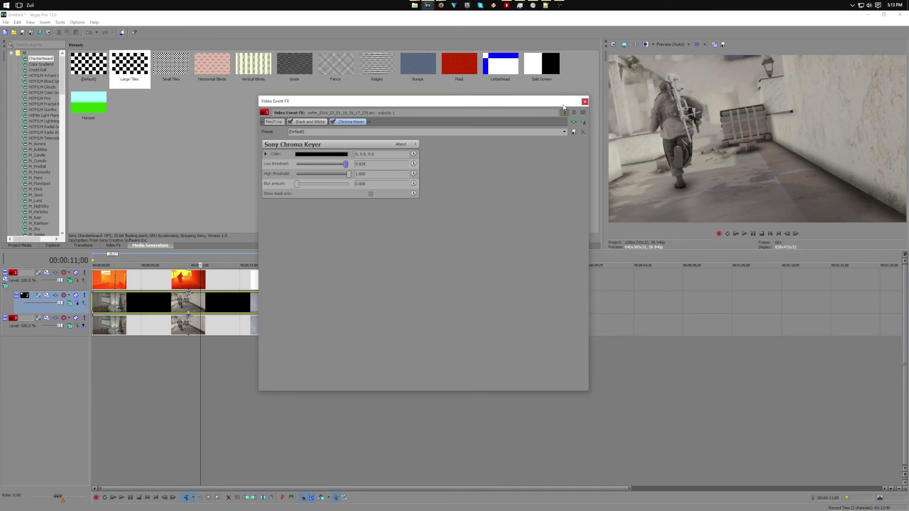
{"action": "left_click", "coordinate": [585, 101]}
Review the composite at several timeline frames, including 15;15 and 06;16
{"action": "scroll", "coordinate": [205, 300], "scroll_direction": "down", "scroll_amount": 3}
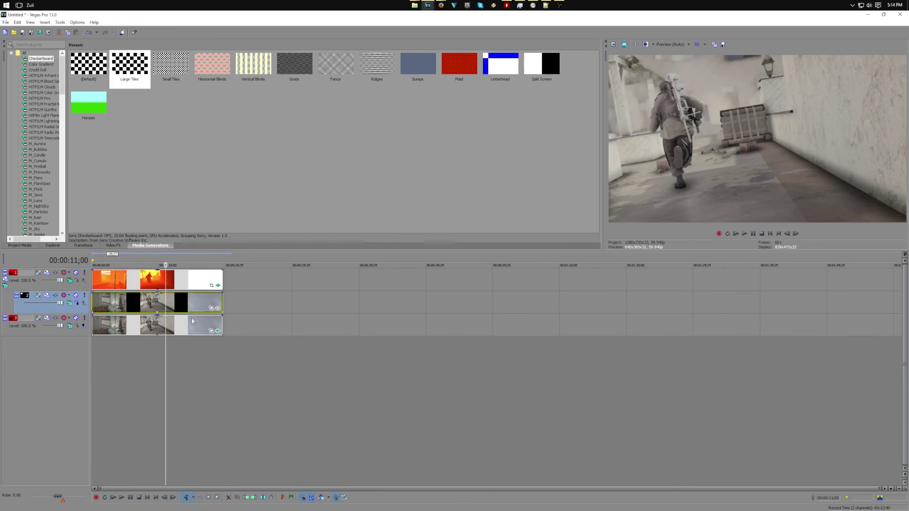
{"action": "left_click", "coordinate": [138, 303]}
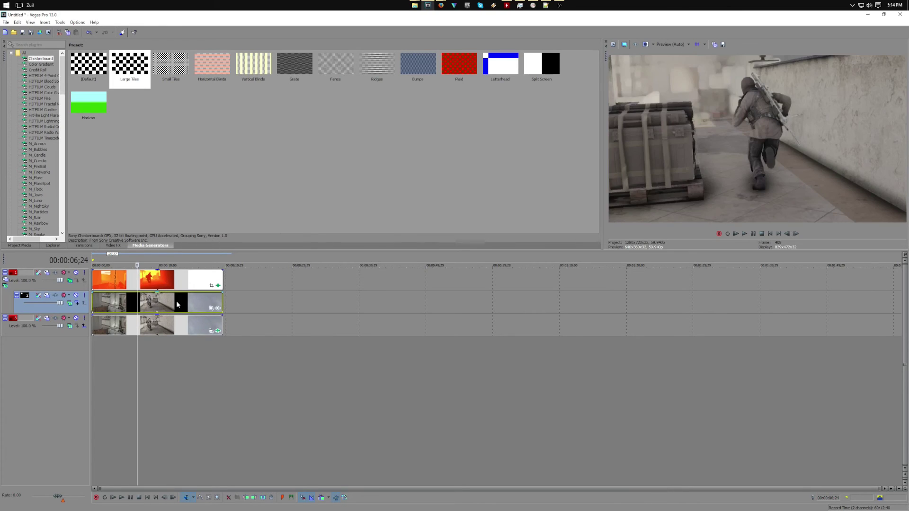
{"action": "left_click", "coordinate": [177, 304]}
{"action": "left_click", "coordinate": [195, 305]}
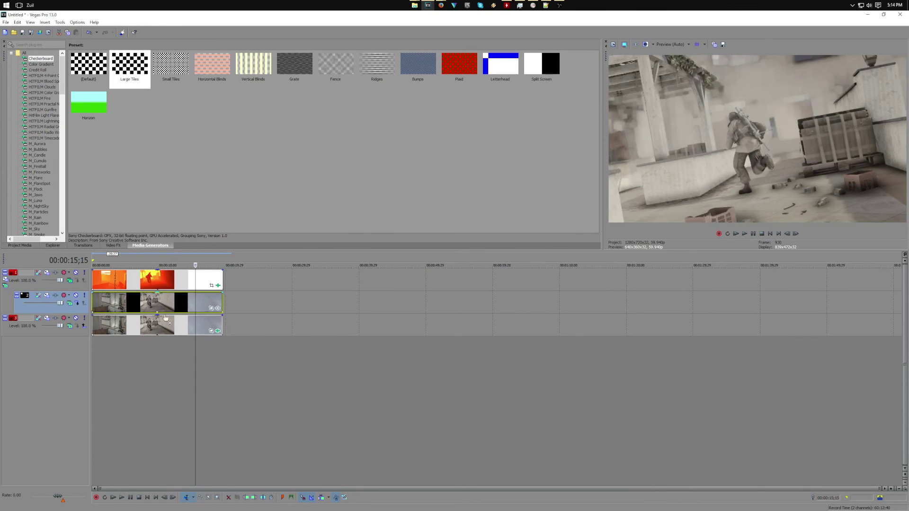
{"action": "left_click", "coordinate": [135, 306]}
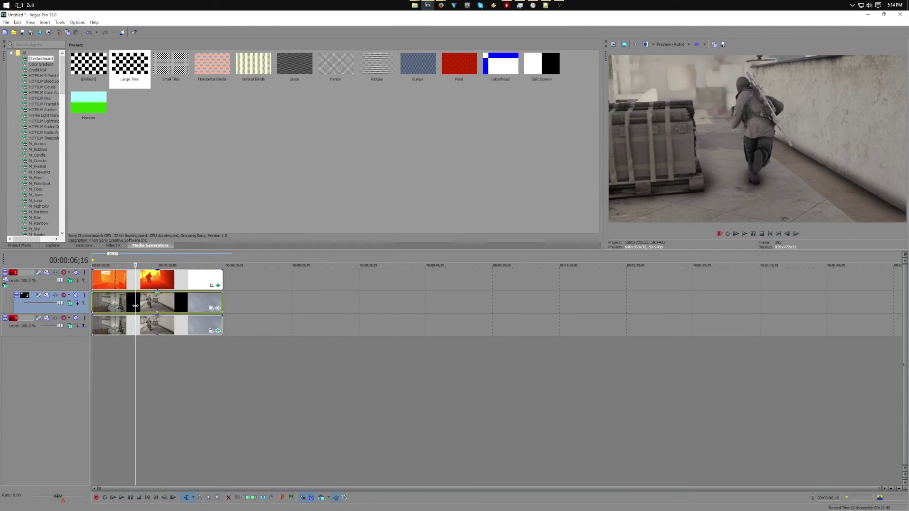
Save the project as Depth1.veg, replacing the existing file
{"action": "double_click", "coordinate": [230, 261]}
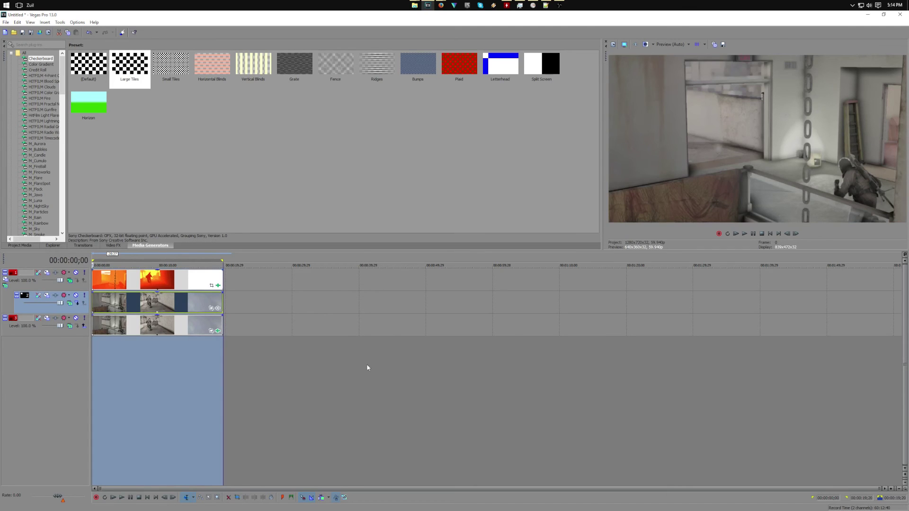
{"action": "left_click", "coordinate": [6, 22]}
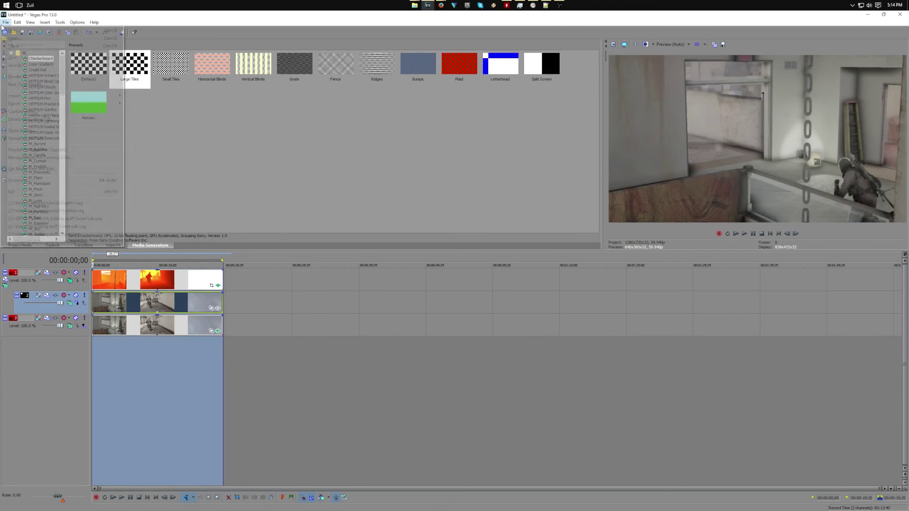
{"action": "left_click", "coordinate": [21, 69]}
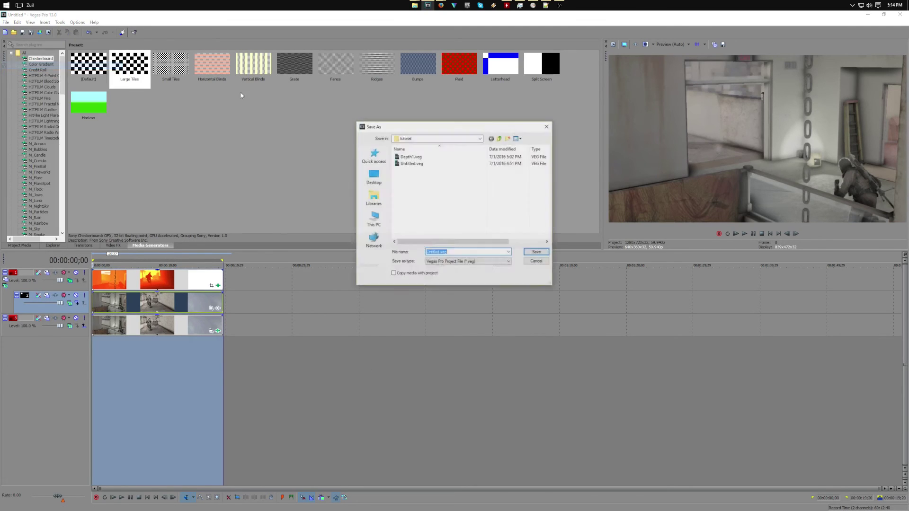
{"action": "left_click", "coordinate": [440, 157]}
{"action": "left_click", "coordinate": [537, 252]}
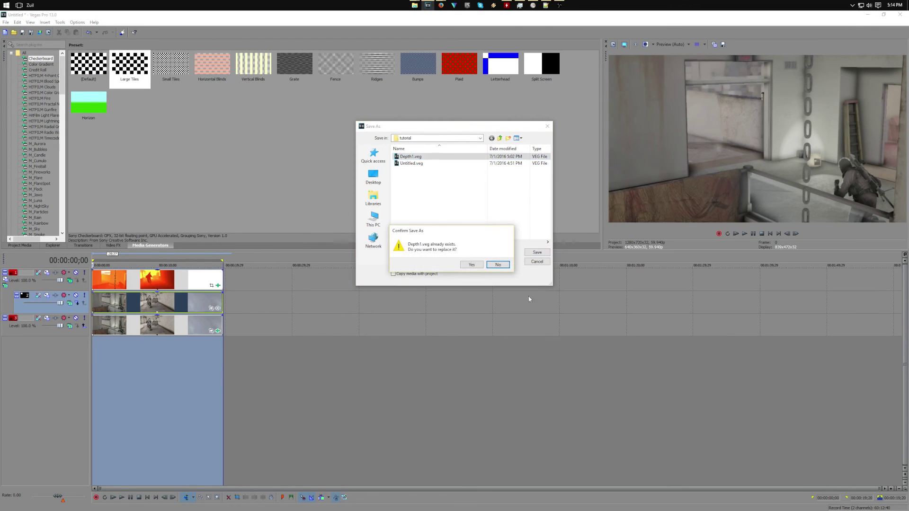
{"action": "left_click", "coordinate": [472, 265]}
Create a new project with default settings and show the Project Media list
{"action": "left_click", "coordinate": [3, 22]}
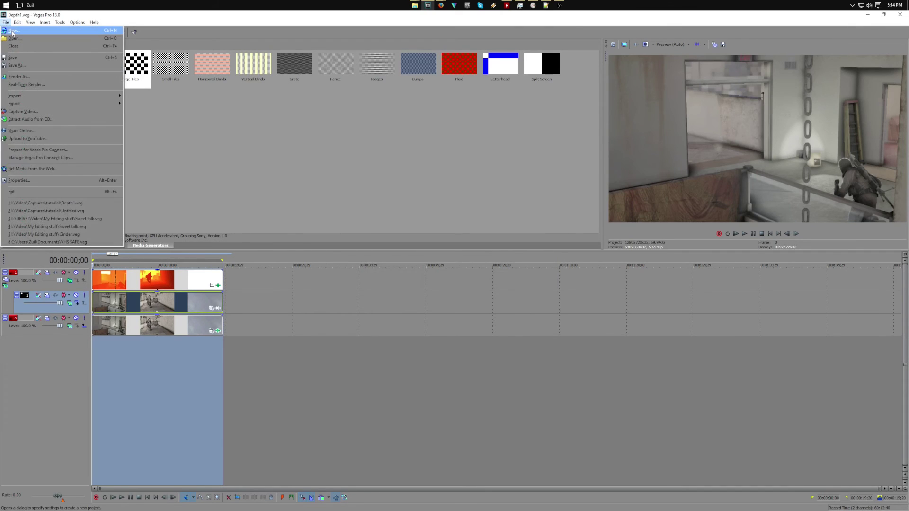
{"action": "left_click", "coordinate": [12, 31]}
{"action": "left_click", "coordinate": [485, 314]}
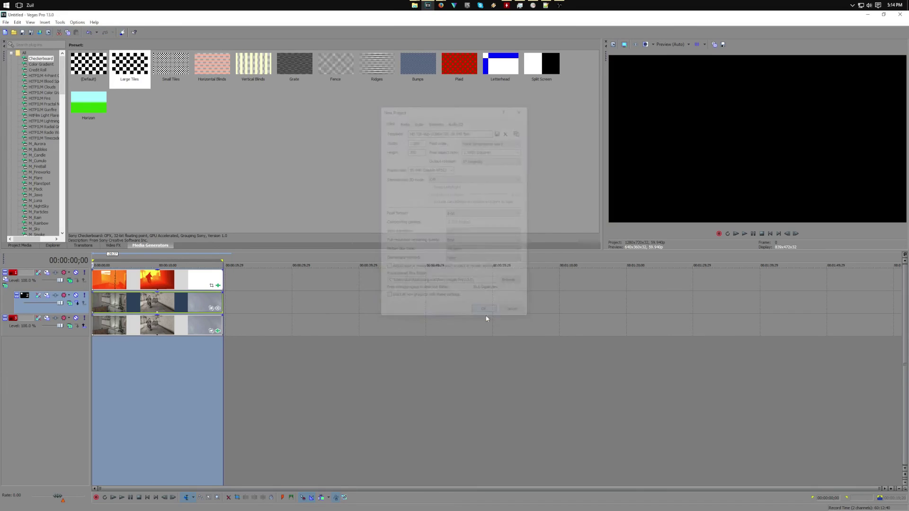
{"action": "left_click", "coordinate": [27, 247]}
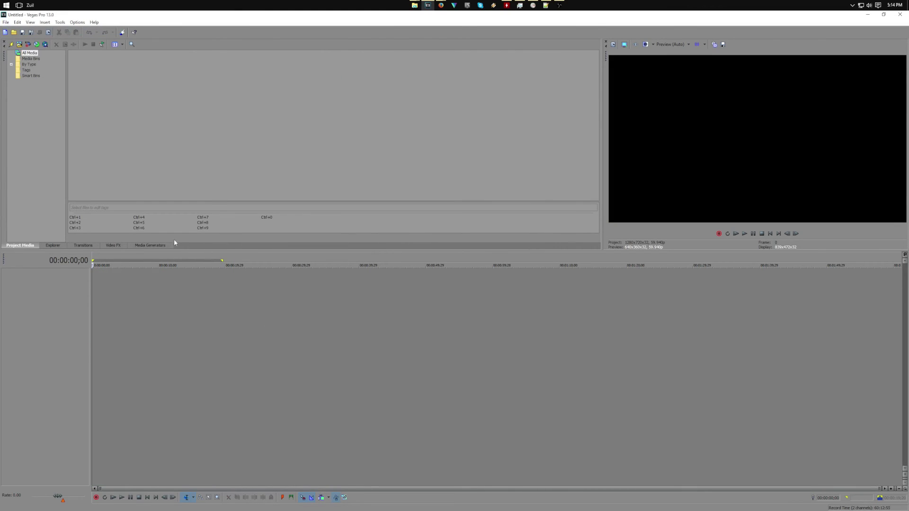
Drag Depth1.veg from the Captures tutorial folder onto the new project's timeline
{"action": "left_click", "coordinate": [417, 6]}
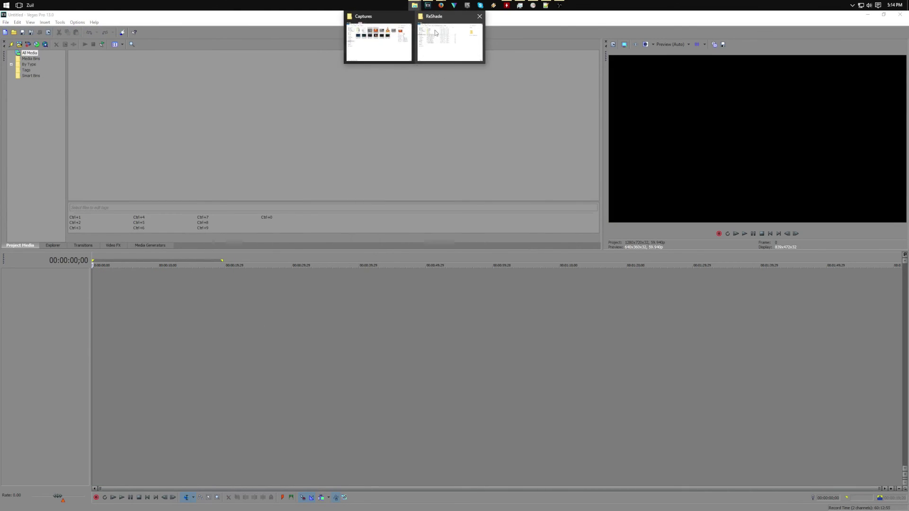
{"action": "left_click", "coordinate": [377, 38]}
{"action": "double_click", "coordinate": [481, 131]}
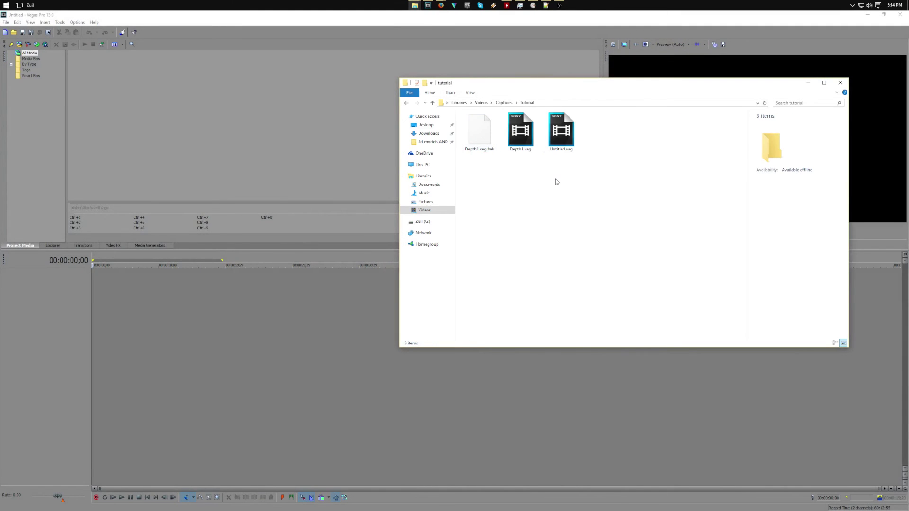
{"action": "left_click_drag", "start_coordinate": [521, 133], "coordinate": [744, 476]}
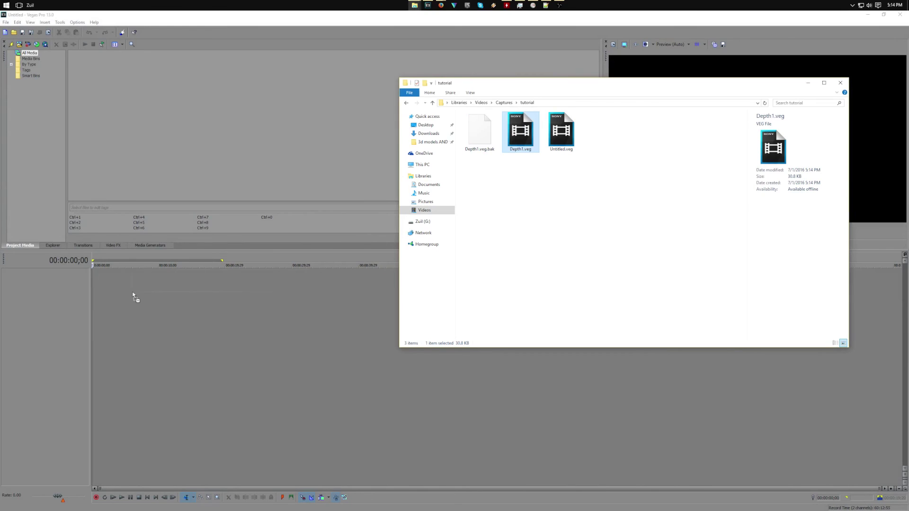
{"action": "left_click_drag", "start_coordinate": [134, 296], "coordinate": [134, 280]}
{"action": "left_click", "coordinate": [176, 281]}
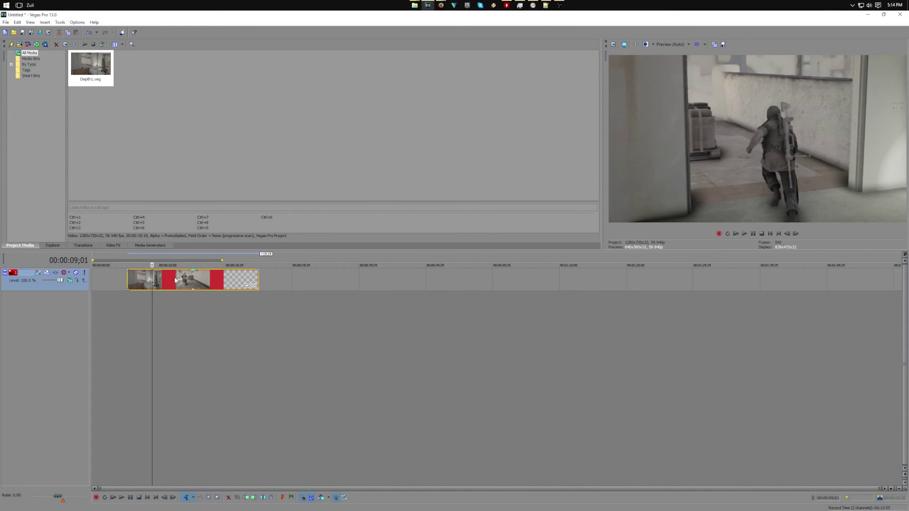
Set the Depth1 event's playback rate to 4 in its Properties
{"action": "right_click", "coordinate": [177, 280]}
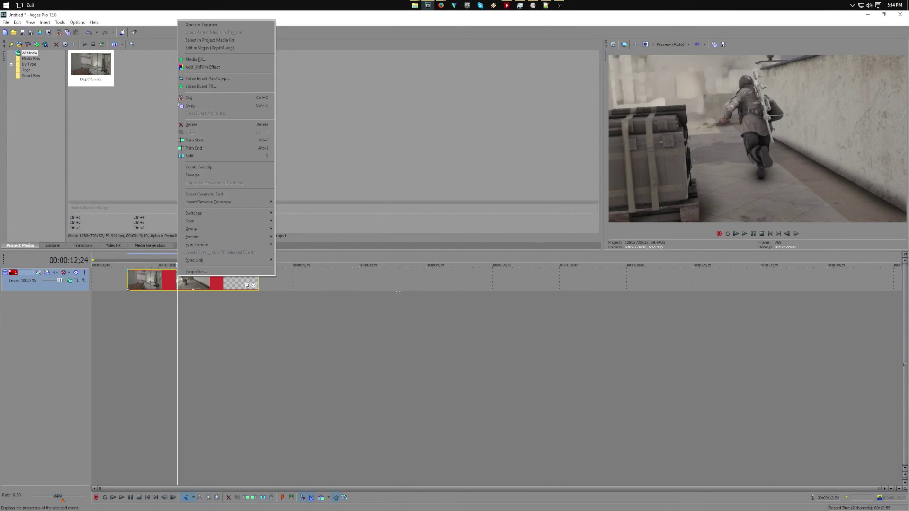
{"action": "key", "text": "Escape"}
{"action": "key", "text": "alt+Tab"}
{"action": "left_click", "coordinate": [189, 277]}
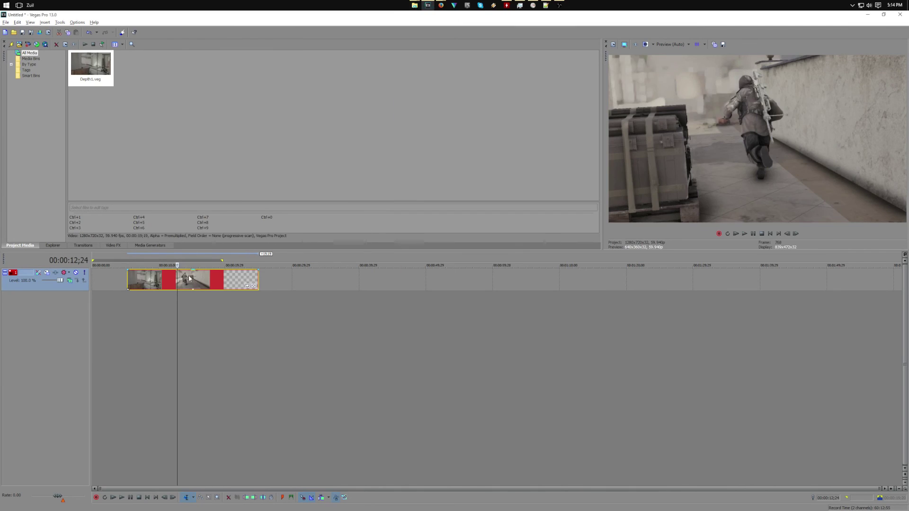
{"action": "right_click", "coordinate": [190, 291]}
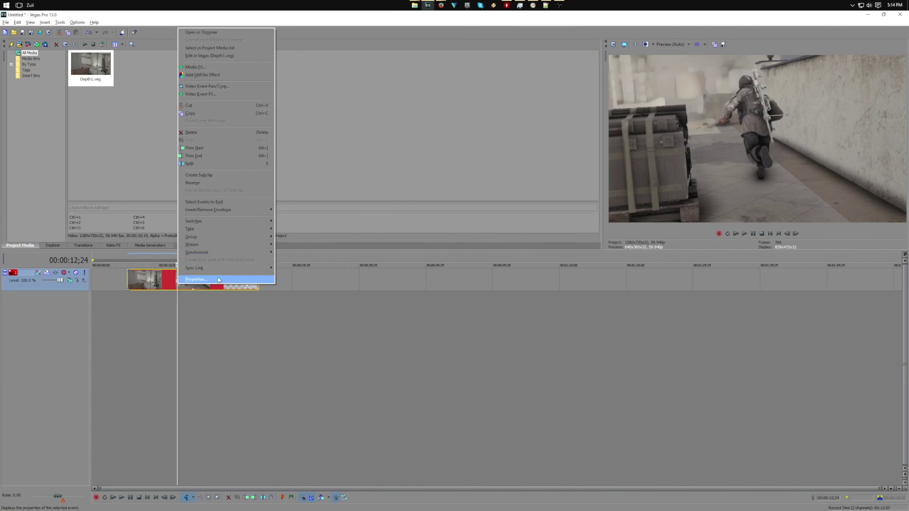
{"action": "left_click", "coordinate": [203, 273]}
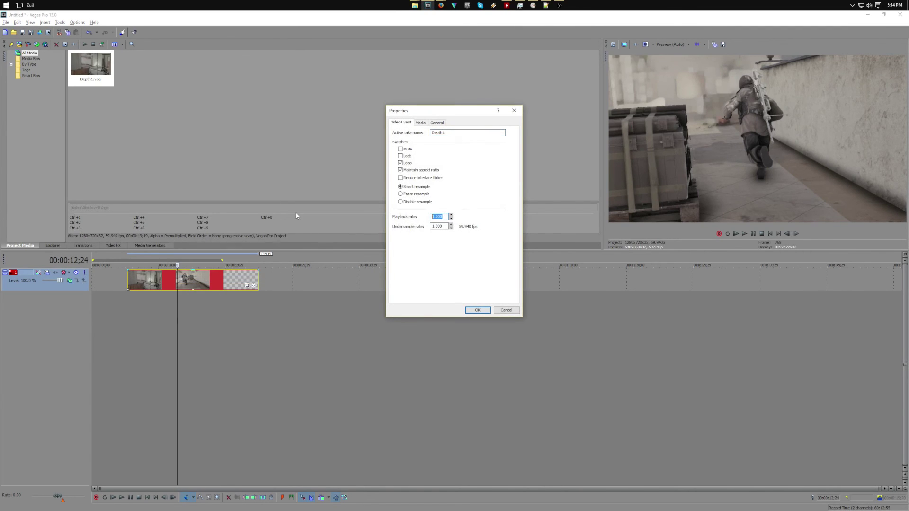
{"action": "key", "text": "Return"}
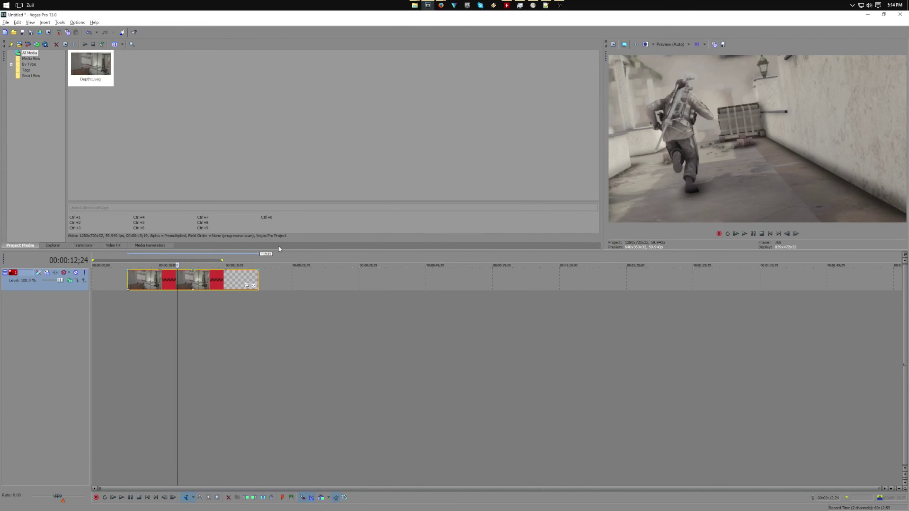
Trim the event's end to shorten it and play back the sped-up clip
{"action": "left_click", "coordinate": [131, 284]}
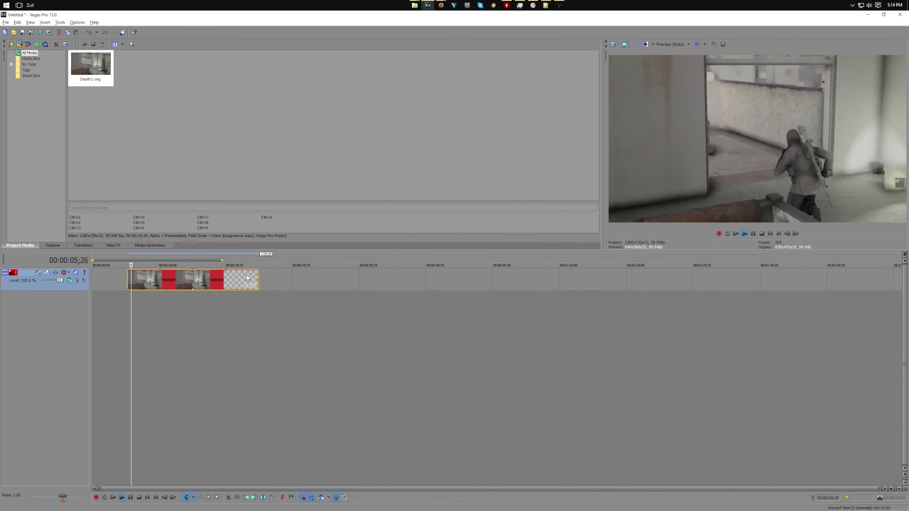
{"action": "left_click_drag", "start_coordinate": [258, 279], "coordinate": [179, 277]}
{"action": "key", "text": "space"}
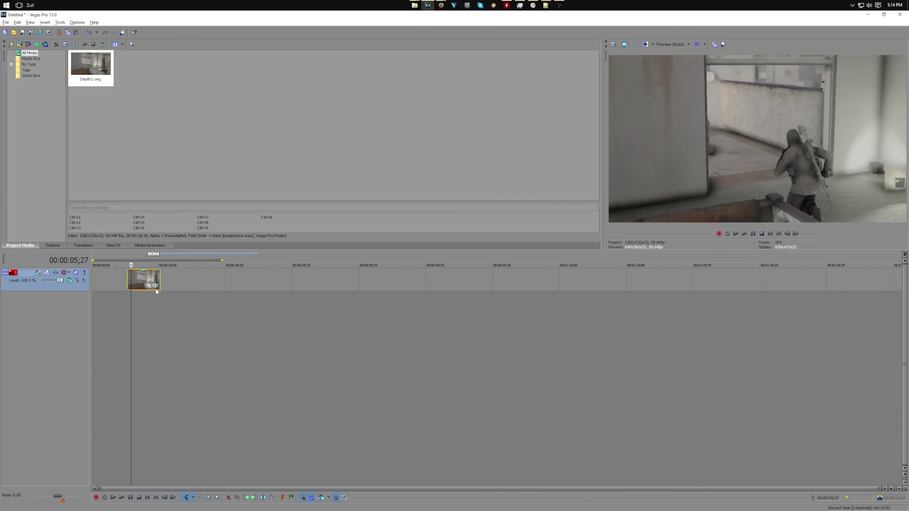
{"action": "scroll", "coordinate": [269, 300], "scroll_direction": "up", "scroll_amount": 5}
Add a velocity envelope to the Depth1 event
{"action": "key", "text": "space"}
{"action": "right_click", "coordinate": [404, 279]}
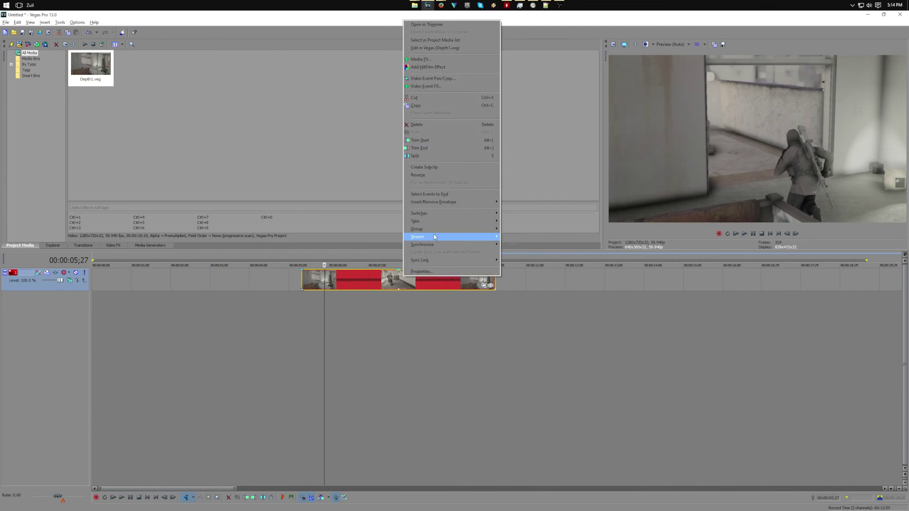
{"action": "mouse_move", "coordinate": [443, 213]}
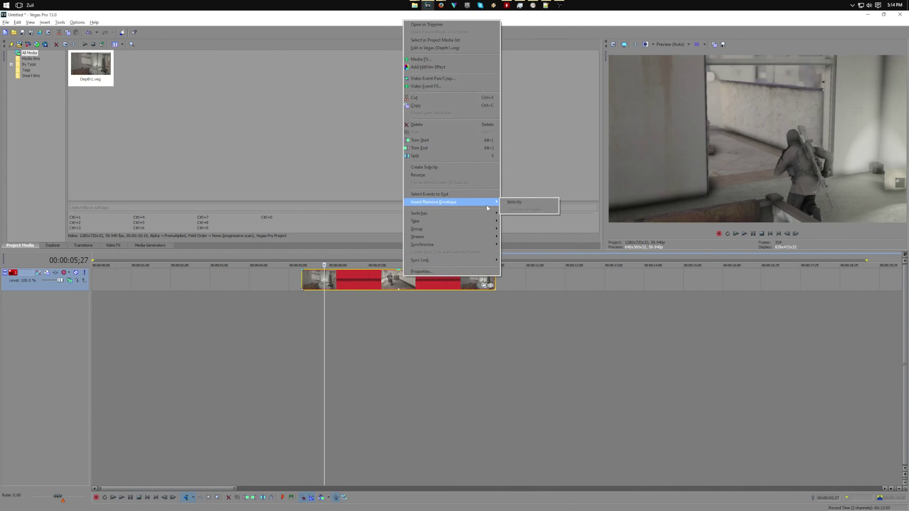
{"action": "left_click", "coordinate": [526, 203]}
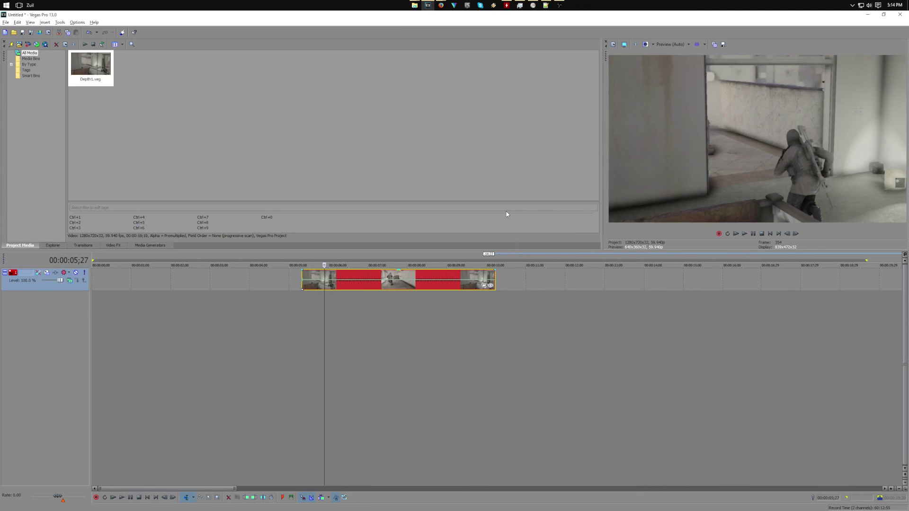
Split the event at 6;23 and delete the left piece
{"action": "left_click", "coordinate": [367, 289]}
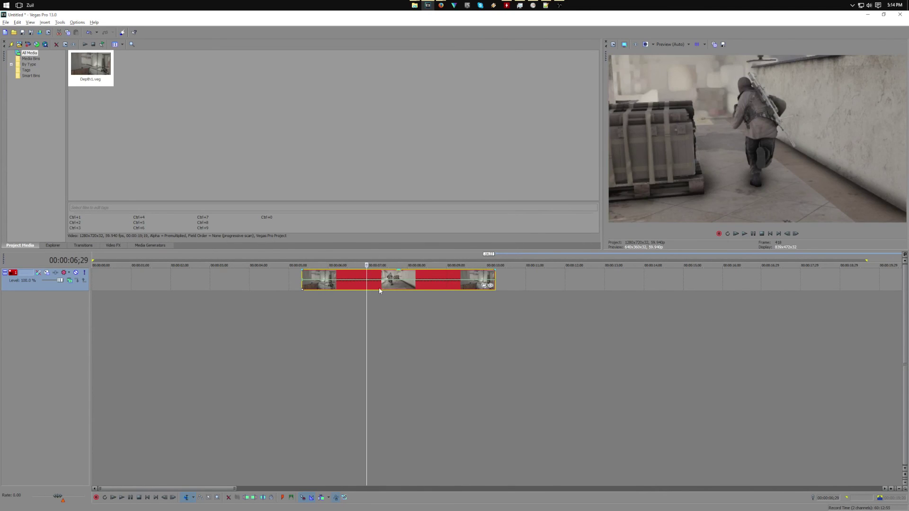
{"action": "left_click", "coordinate": [358, 284]}
{"action": "key", "text": "s"}
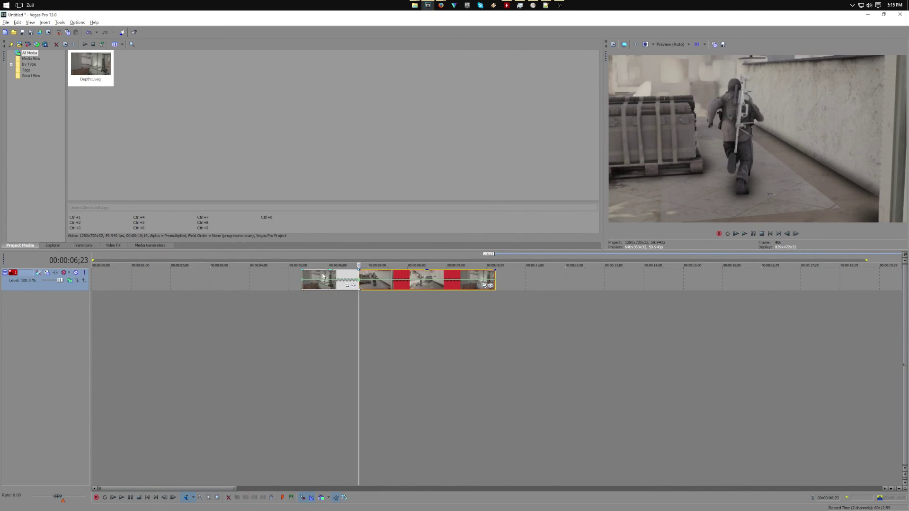
{"action": "left_click", "coordinate": [324, 277]}
{"action": "key", "text": "Delete"}
Shape the velocity envelope: 300% at the start, then 52%, then 31% near 07;18
{"action": "mouse_move", "coordinate": [377, 284]}
{"action": "left_mouse_down"}
{"action": "mouse_move", "coordinate": [362, 271]}
{"action": "mouse_move", "coordinate": [361, 292]}
{"action": "mouse_move", "coordinate": [363, 273]}
{"action": "mouse_move", "coordinate": [373, 289]}
{"action": "left_mouse_up"}
{"action": "left_click", "coordinate": [372, 287]}
{"action": "scroll", "coordinate": [373, 289], "scroll_direction": "up", "scroll_amount": 3}
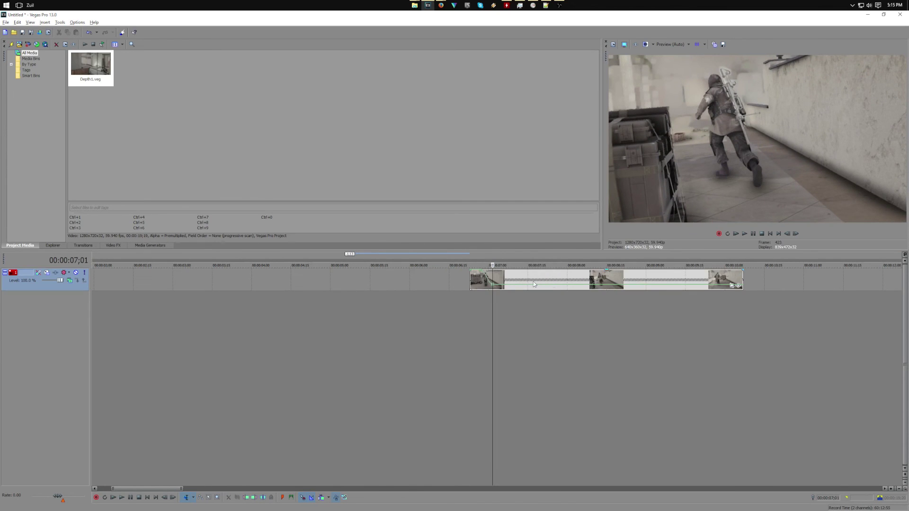
{"action": "left_click", "coordinate": [513, 287]}
{"action": "left_click_drag", "start_coordinate": [493, 286], "coordinate": [493, 285]}
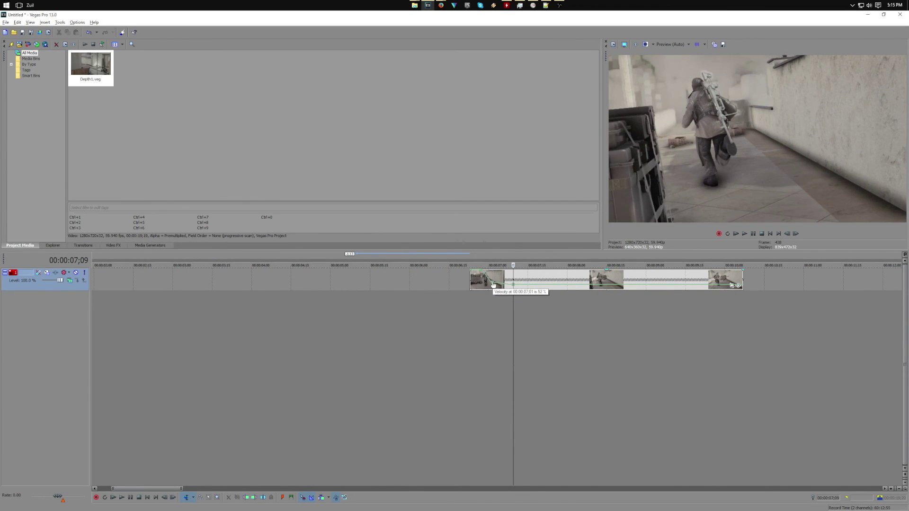
{"action": "left_click", "coordinate": [551, 284]}
{"action": "left_click_drag", "start_coordinate": [542, 286], "coordinate": [549, 281]}
Trim the event's end at the playhead and loop-play the slow-motion section
{"action": "key", "text": "s"}
{"action": "key", "text": "Delete"}
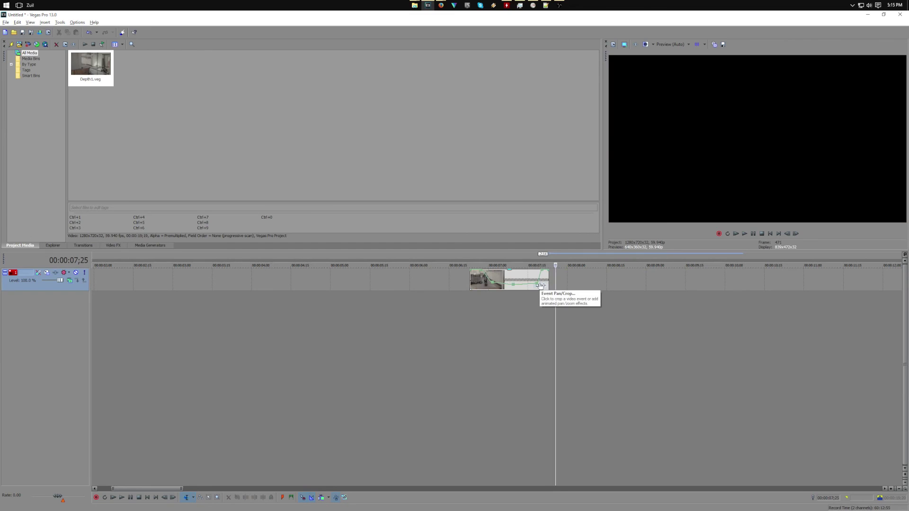
{"action": "left_click", "coordinate": [495, 287]}
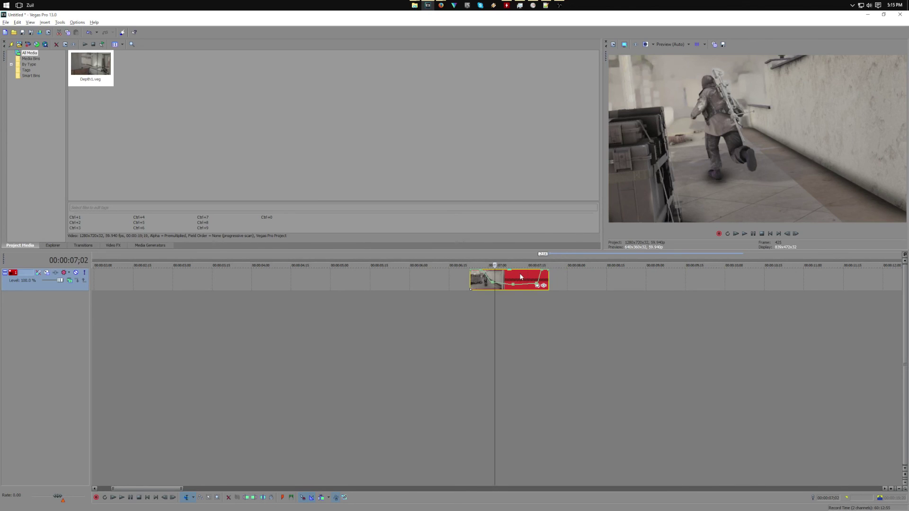
{"action": "key", "text": "space"}
{"action": "left_click_drag", "start_coordinate": [458, 279], "coordinate": [598, 287]}
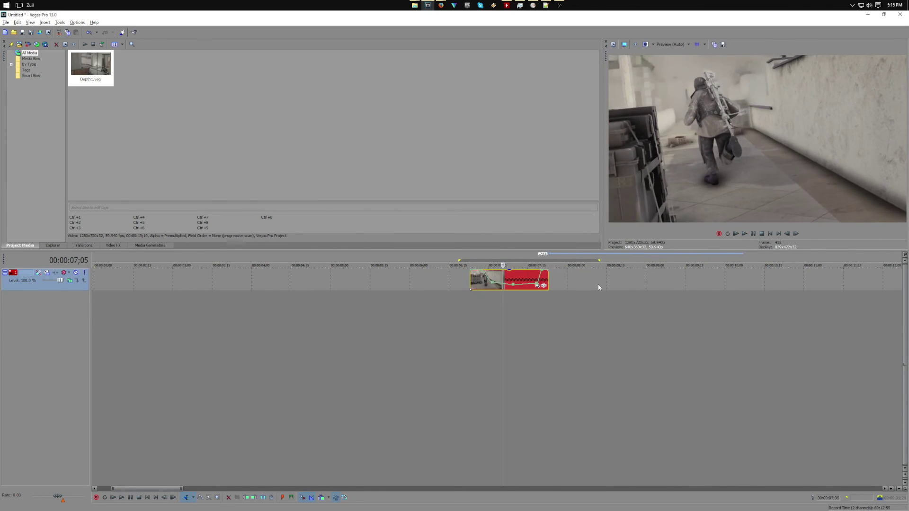
{"action": "double_click", "coordinate": [539, 266]}
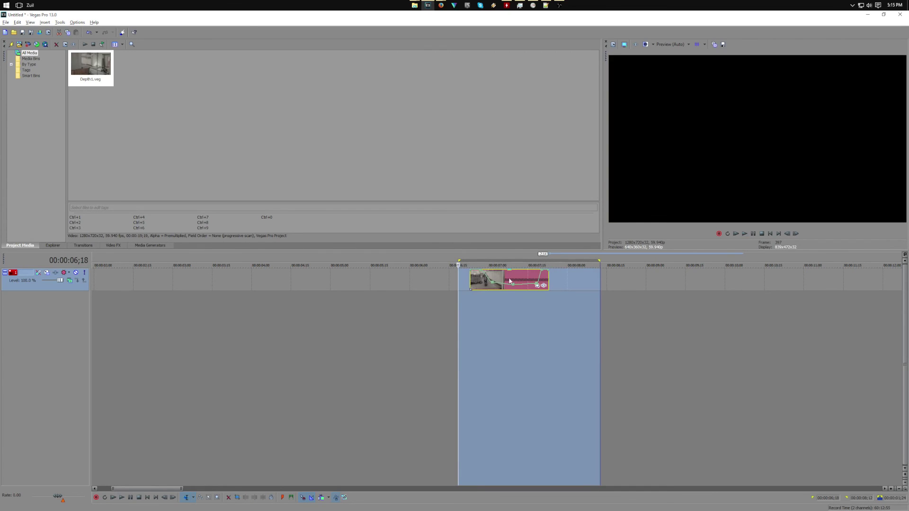
{"action": "key", "text": "space"}
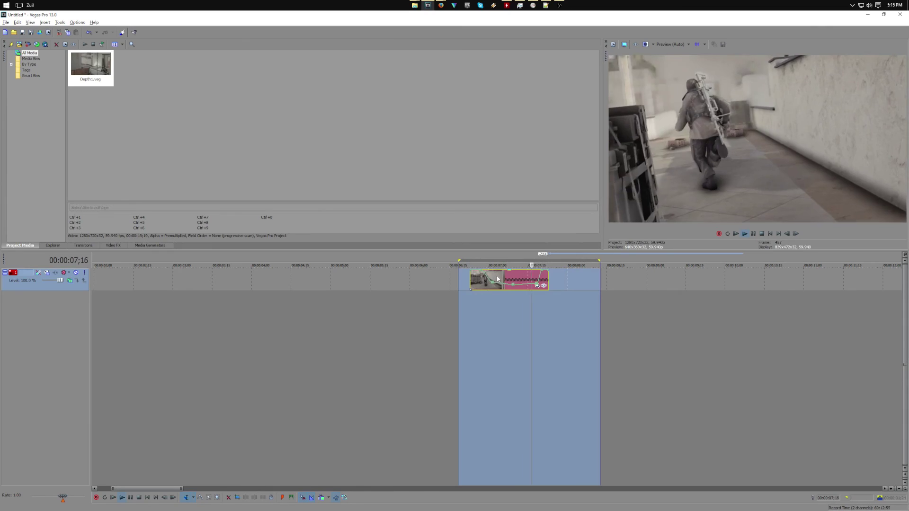
{"action": "key", "text": "space"}
{"action": "left_click", "coordinate": [497, 278]}
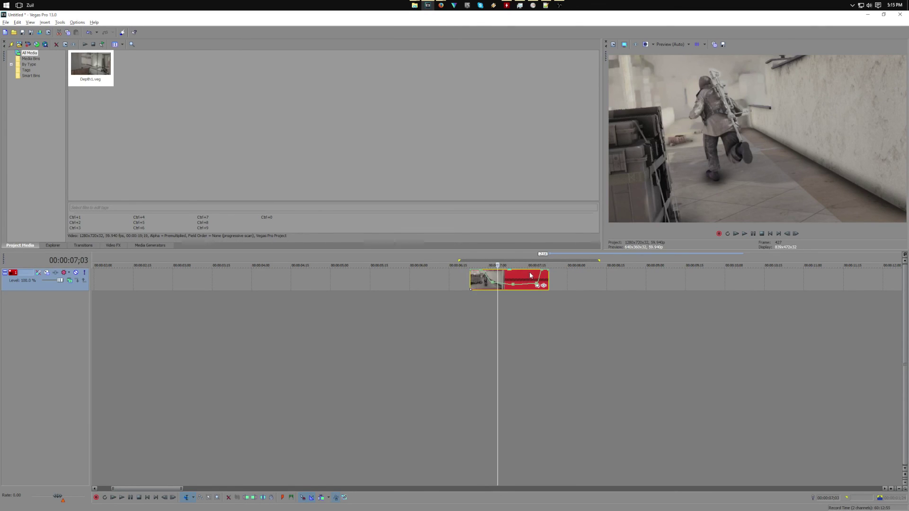